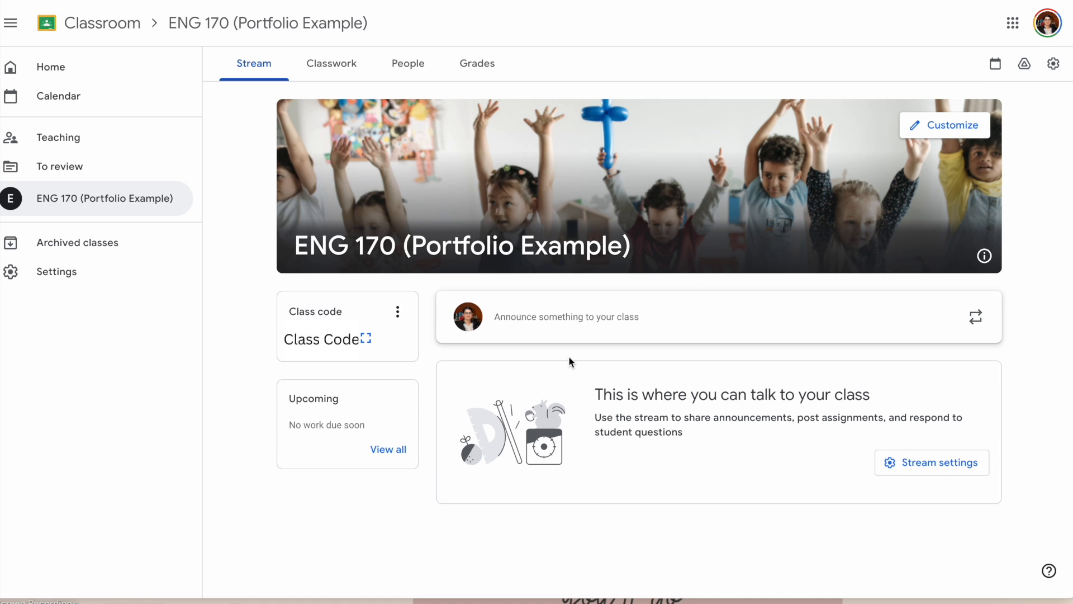
Post the announcement "Welcome Post!" to all students in the class stream.
{"action": "left_click", "coordinate": [566, 321]}
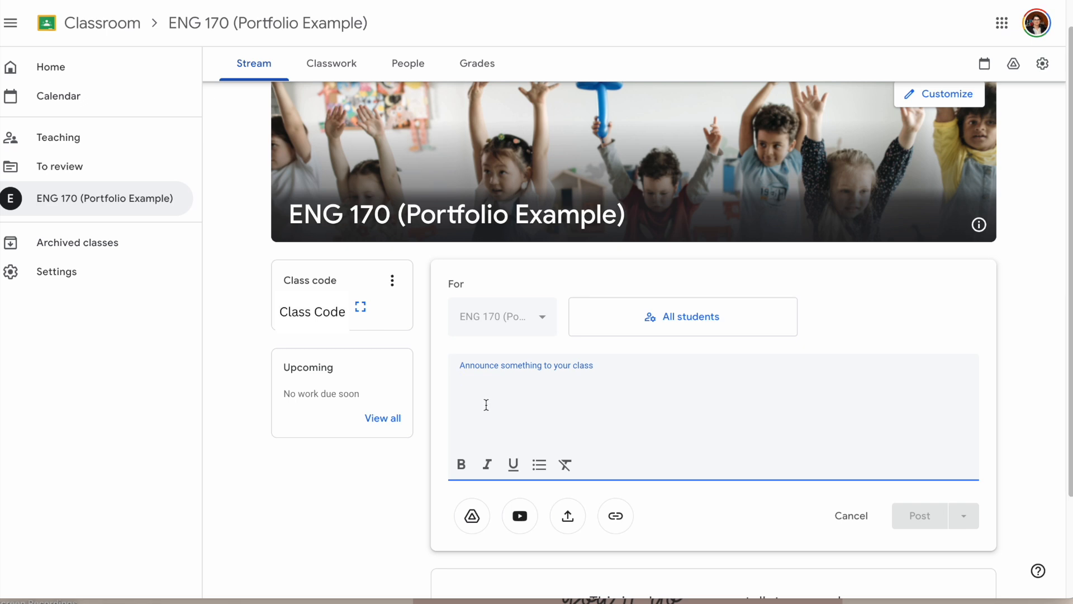
{"action": "type", "text": "Welcome Post"}
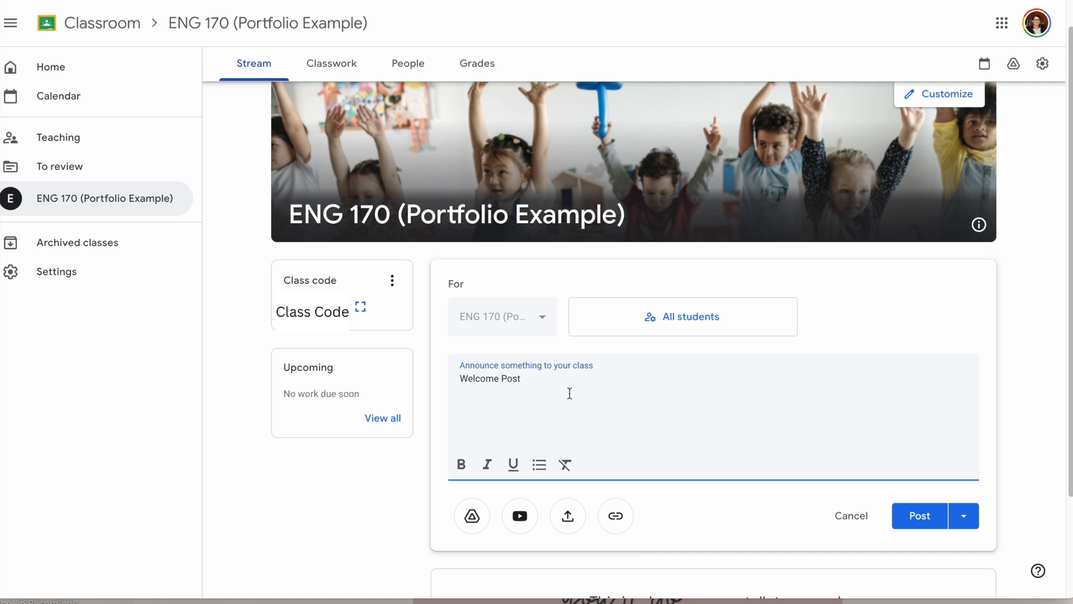
{"action": "type", "text": "!"}
{"action": "left_click", "coordinate": [965, 524]}
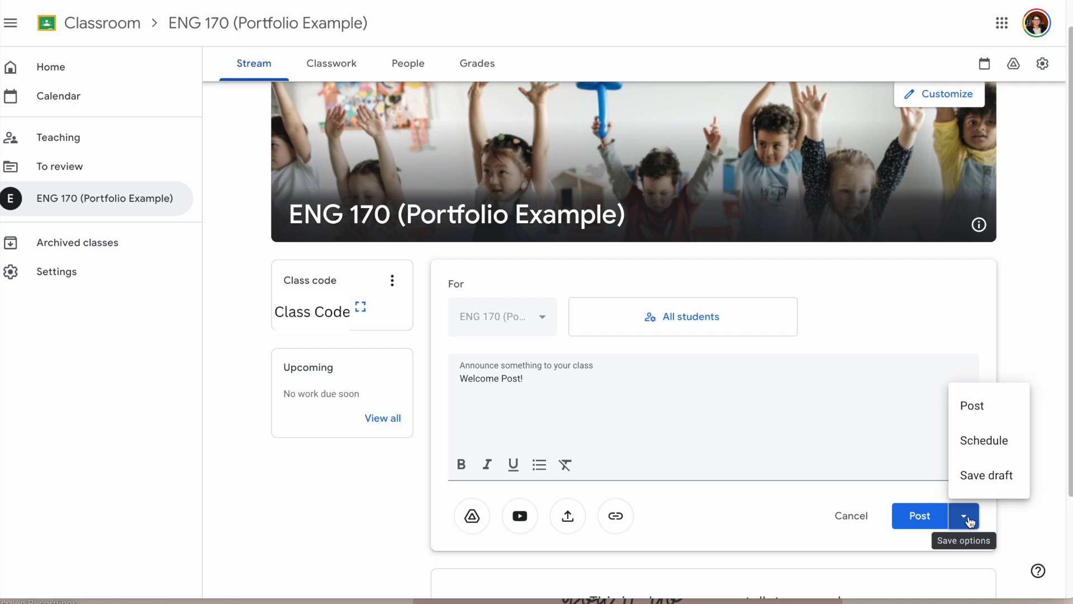
{"action": "left_click", "coordinate": [921, 523]}
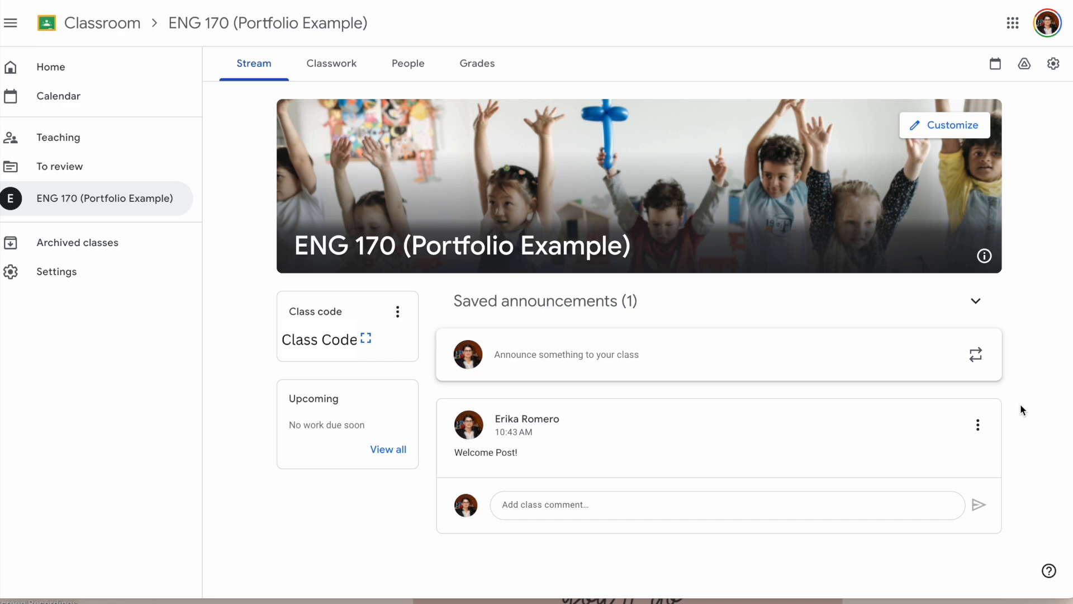
Open a reused copy of the published Welcome Post! as a new announcement and close it without posting.
{"action": "left_click", "coordinate": [976, 354]}
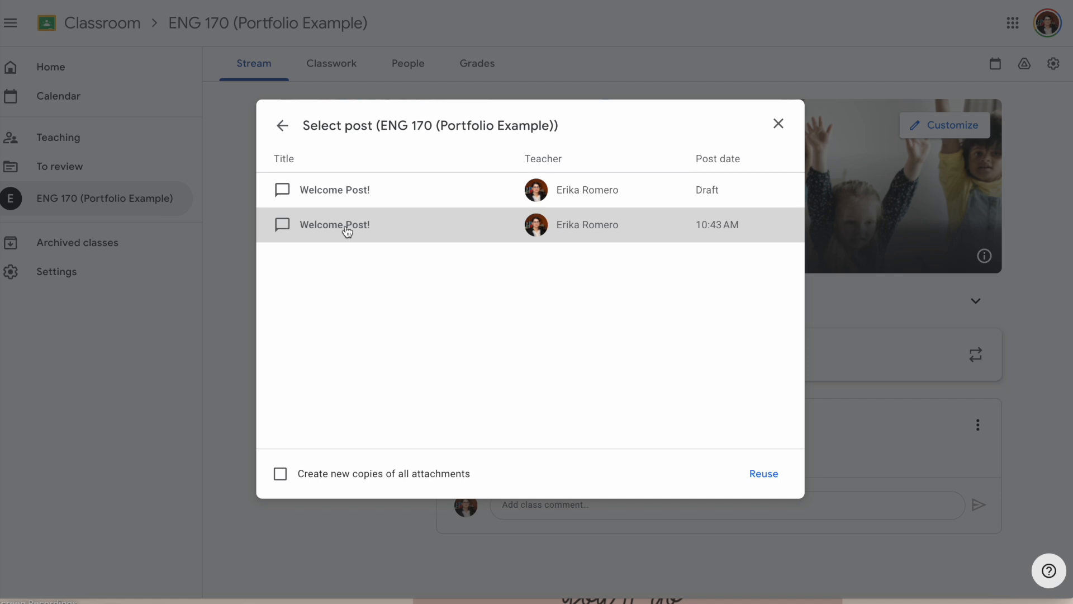
{"action": "left_click", "coordinate": [770, 478]}
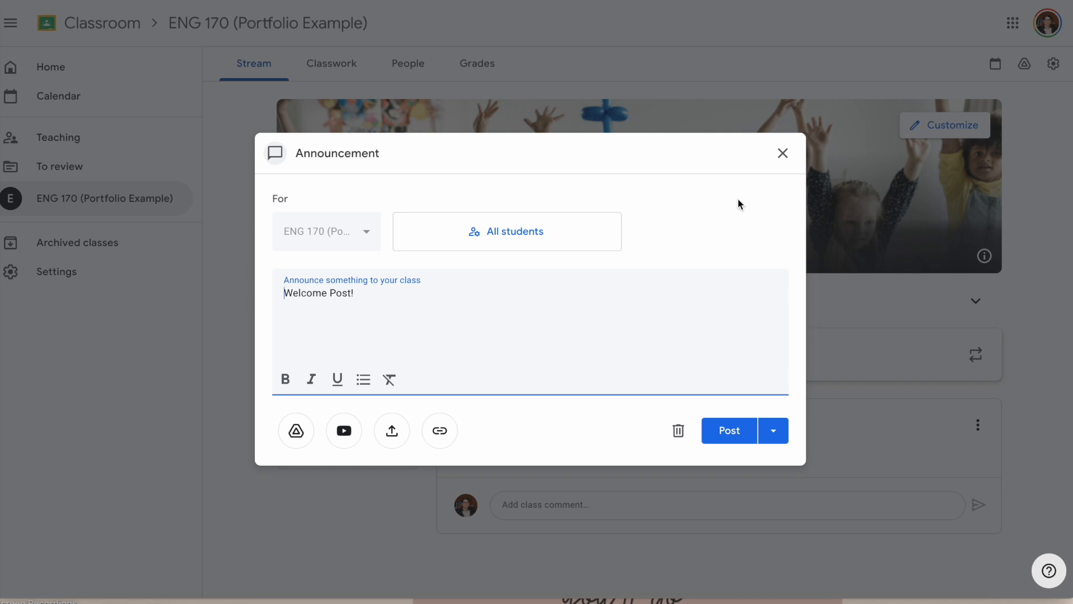
{"action": "left_click", "coordinate": [782, 155]}
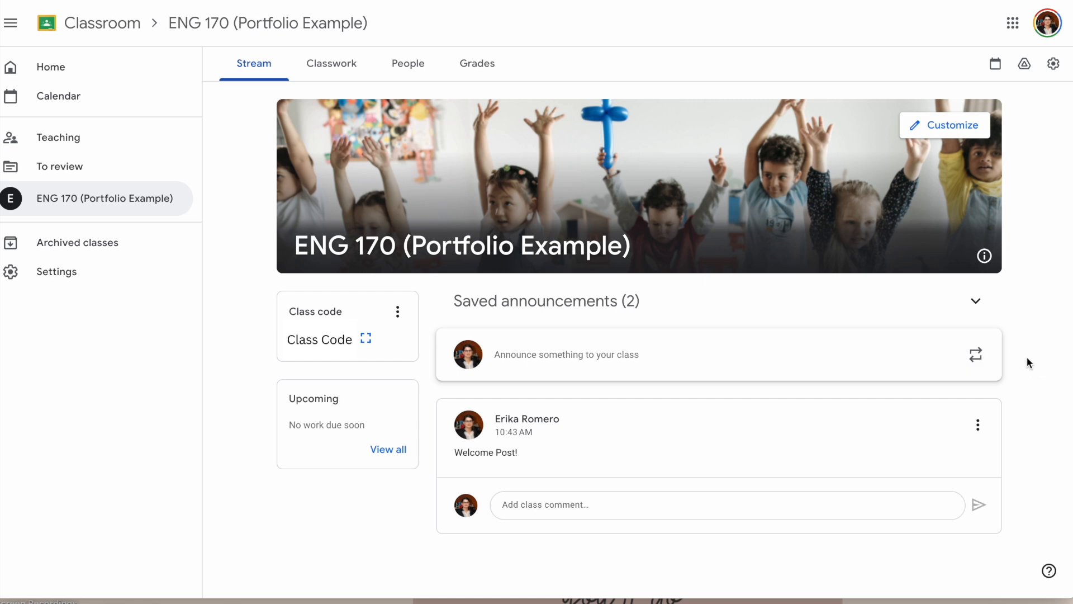
Delete both Welcome Post! drafts from the saved announcements.
{"action": "left_click", "coordinate": [974, 301]}
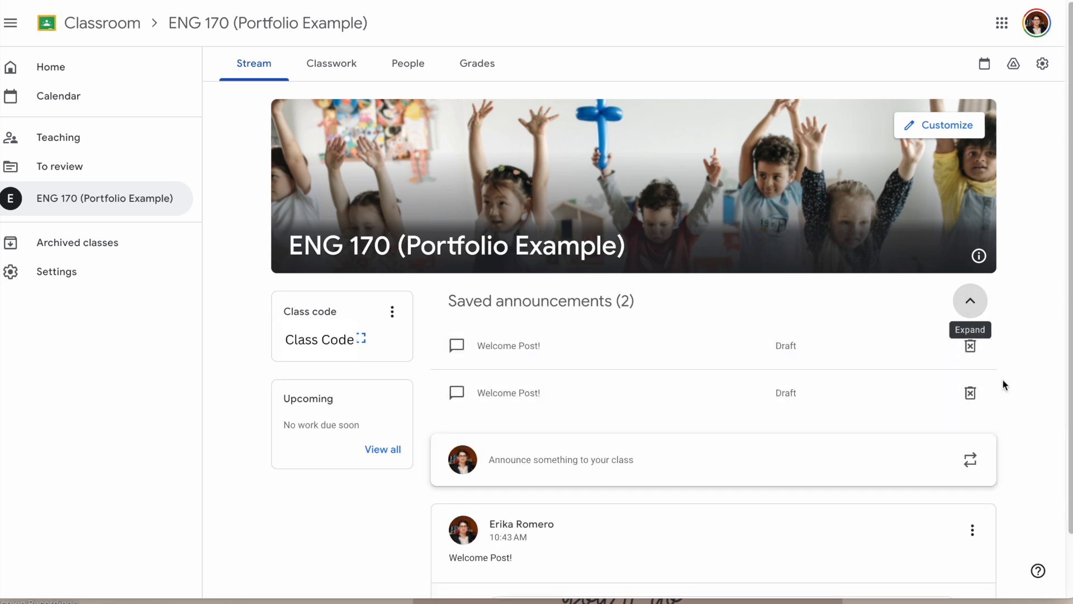
{"action": "left_click", "coordinate": [971, 347]}
{"action": "left_click", "coordinate": [615, 330]}
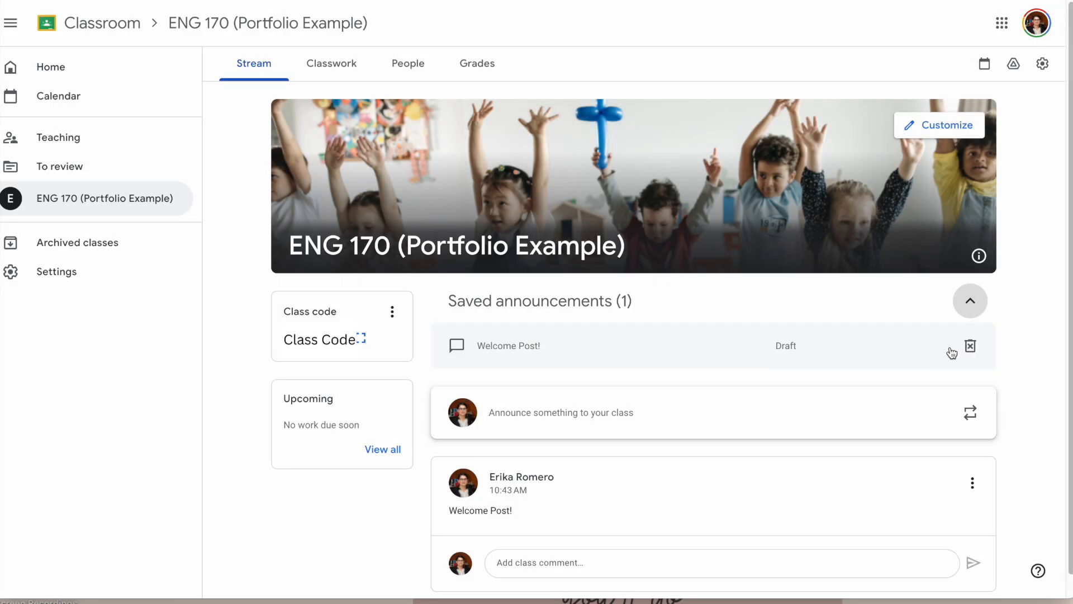
{"action": "left_click", "coordinate": [951, 350]}
{"action": "left_click", "coordinate": [610, 332]}
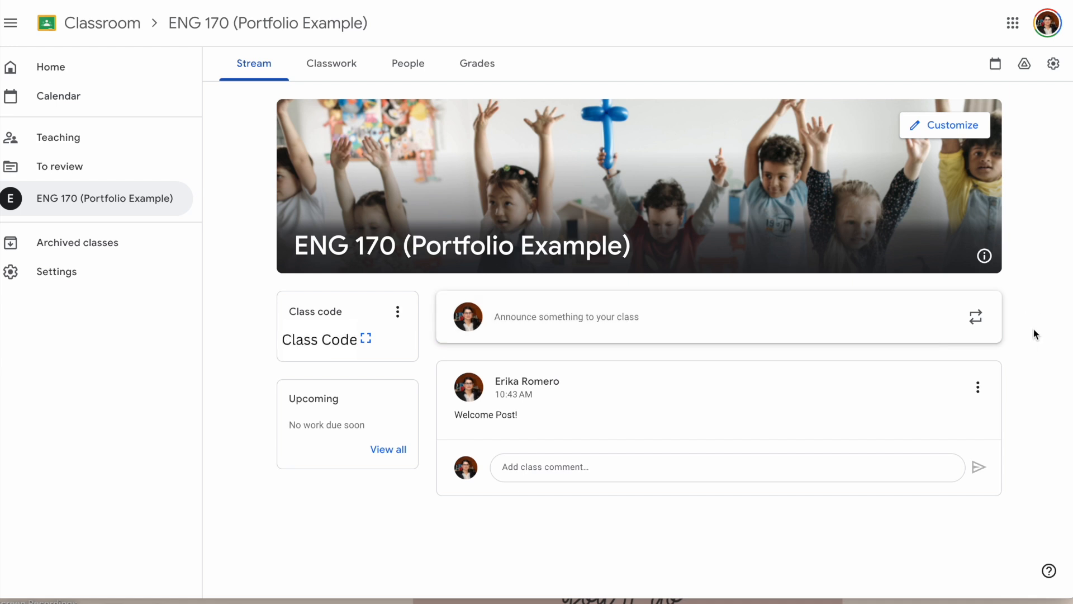
Create a classwork topic named Week 1.
{"action": "left_click", "coordinate": [319, 77]}
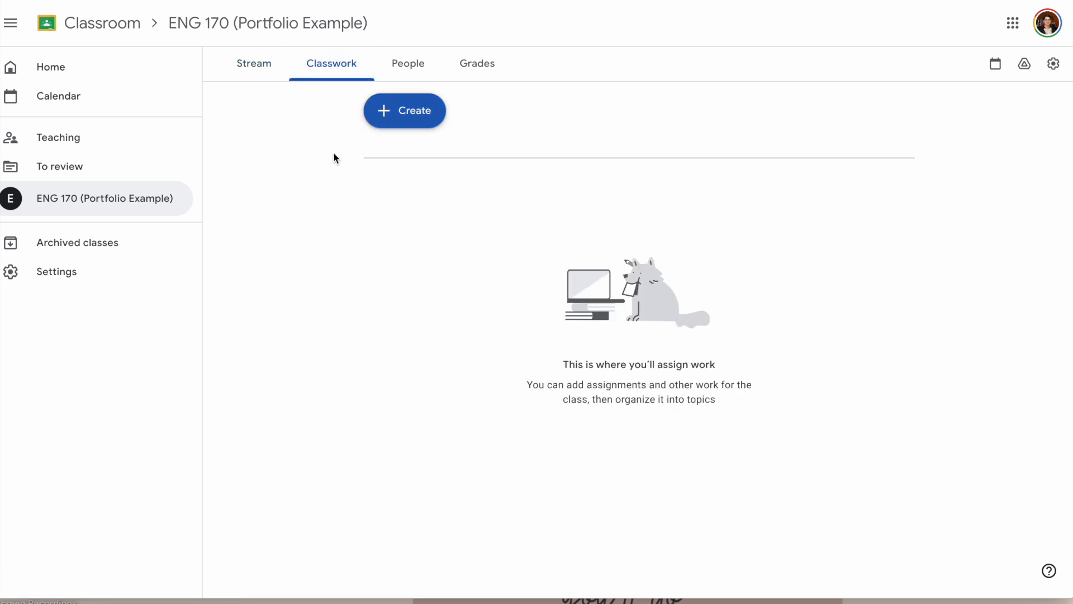
{"action": "left_click", "coordinate": [413, 111]}
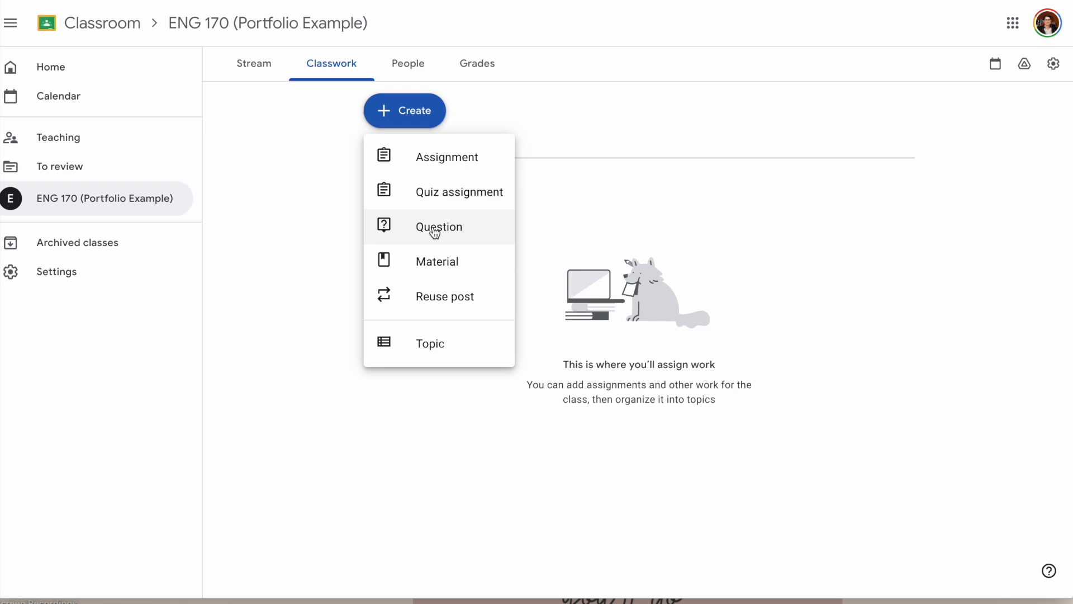
{"action": "left_click", "coordinate": [429, 347]}
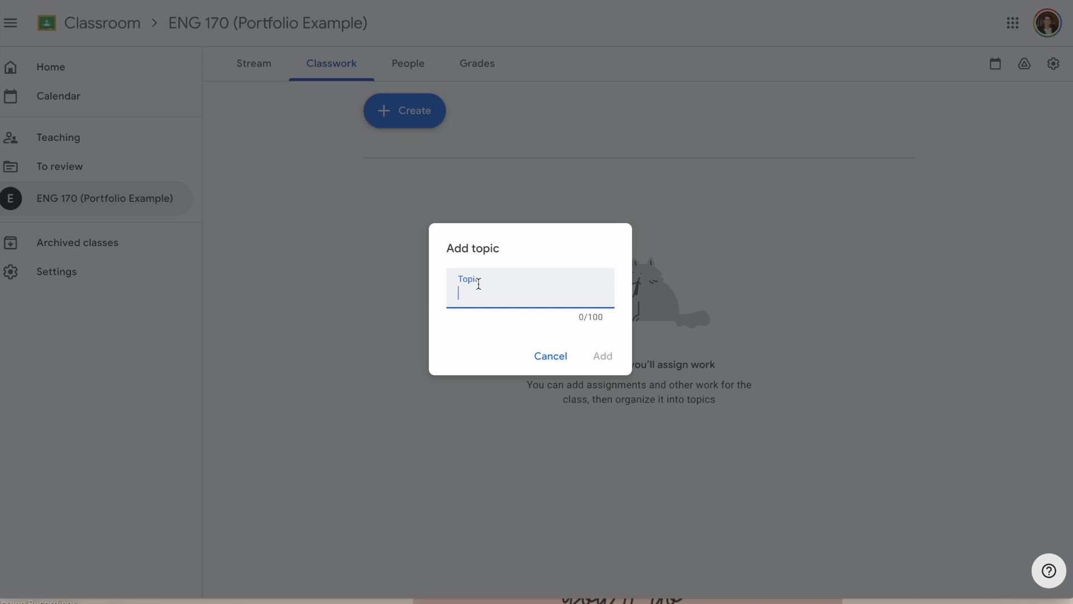
{"action": "type", "text": "Week 1"}
{"action": "left_click", "coordinate": [602, 356]}
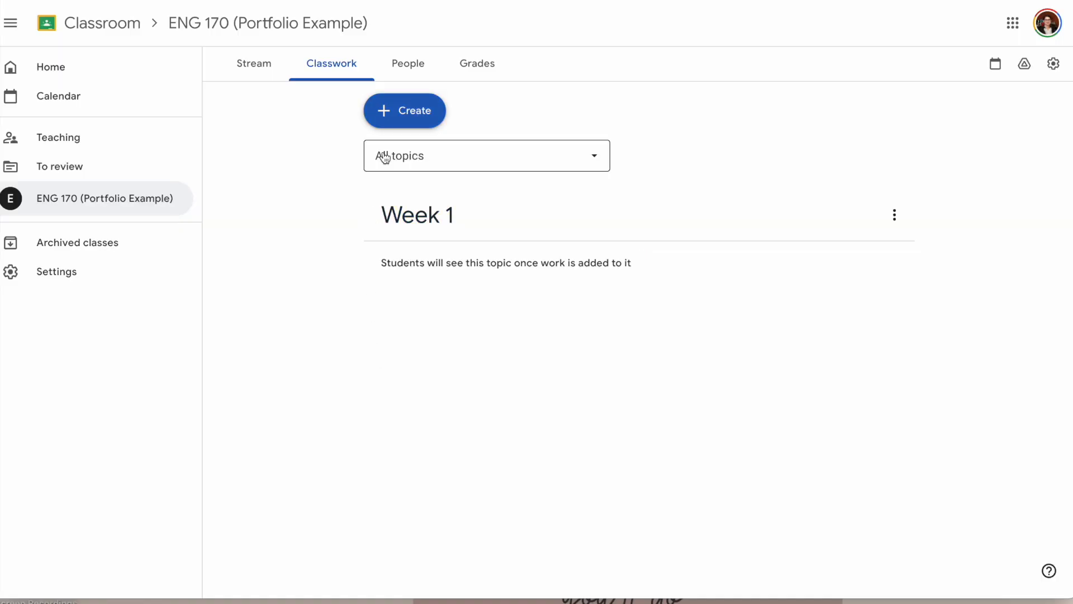
Add a second classwork topic named Week 2 and move it below Week 1.
{"action": "left_click", "coordinate": [407, 110]}
{"action": "left_click", "coordinate": [445, 345]}
{"action": "type", "text": "Week2"}
{"action": "key", "text": "BackSpace"}
{"action": "key", "text": "BackSpace"}
{"action": "type", "text": "2"}
{"action": "left_click", "coordinate": [602, 356]}
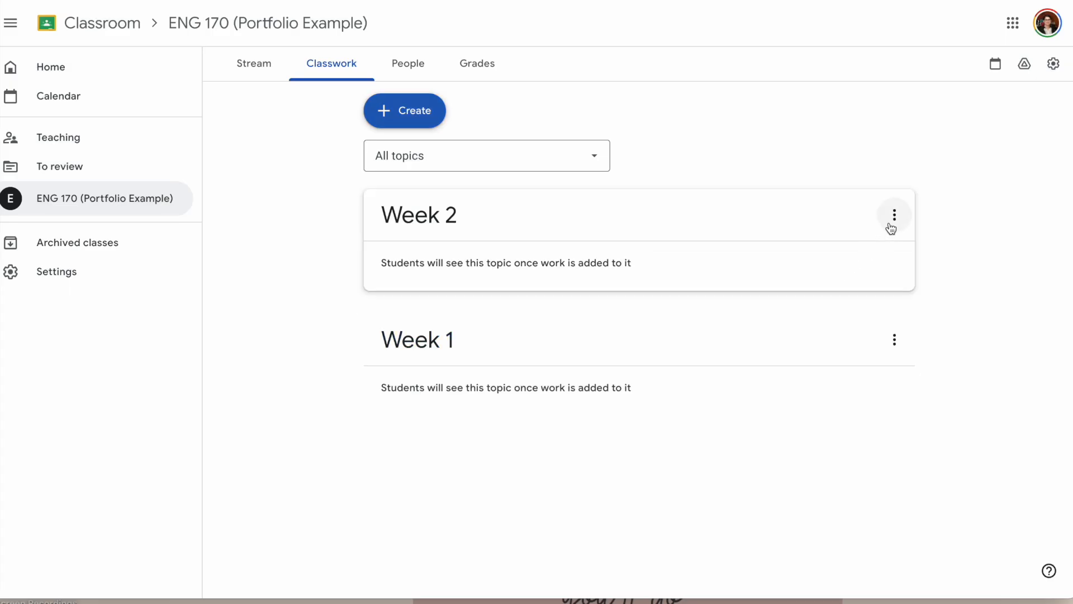
{"action": "left_click", "coordinate": [891, 227]}
{"action": "left_click", "coordinate": [916, 406]}
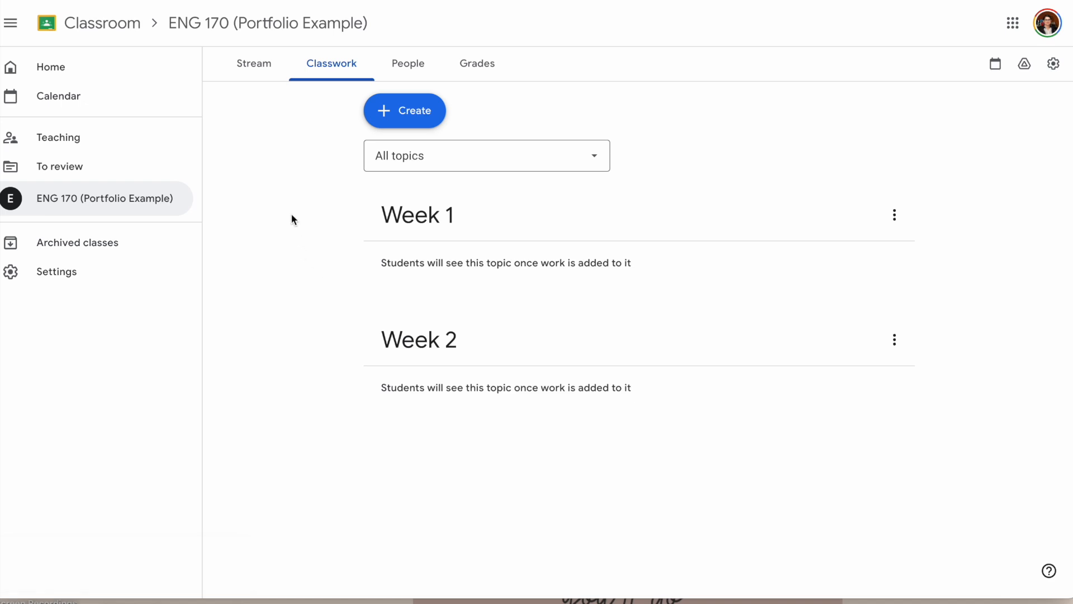
Start a new classwork material and title it "Monday, 1/20".
{"action": "left_click", "coordinate": [407, 105]}
{"action": "left_click", "coordinate": [434, 265]}
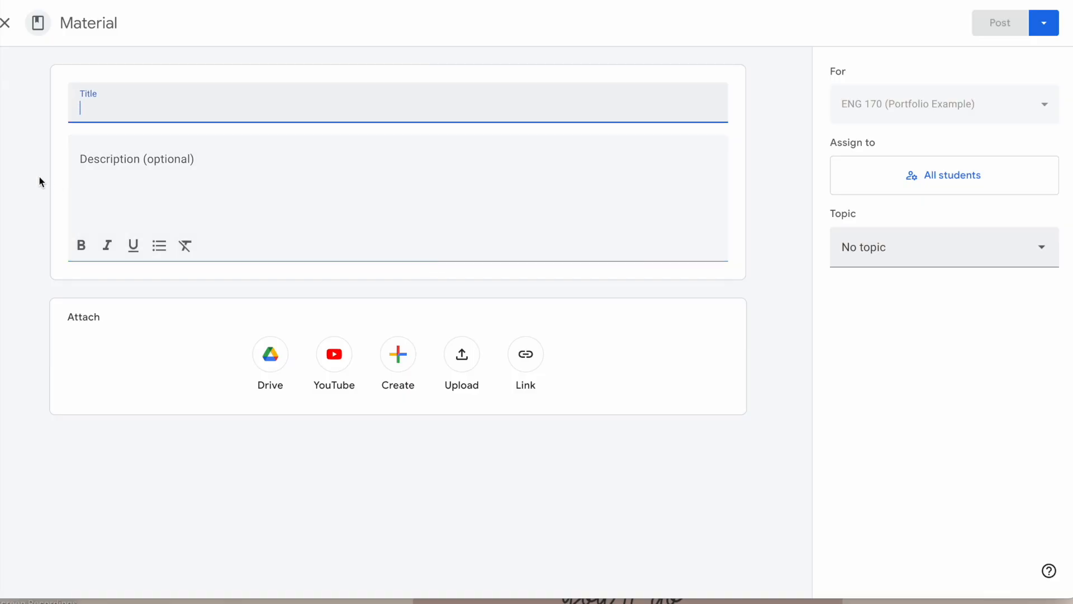
{"action": "type", "text": "Monday, 1.20"}
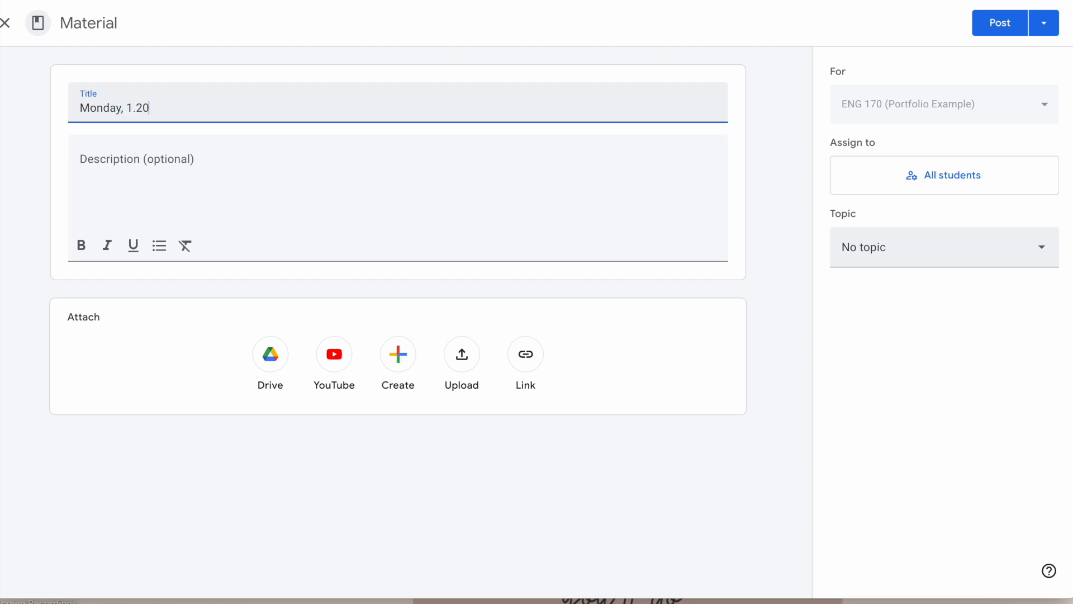
{"action": "key", "text": "BackSpace"}
{"action": "key", "text": "BackSpace"}
{"action": "key", "text": "BackSpace"}
{"action": "type", "text": "/20"}
Write the description on three lines: "Today we are discussing...", "You must read..." and "Then complete the activity...".
{"action": "left_click", "coordinate": [112, 158]}
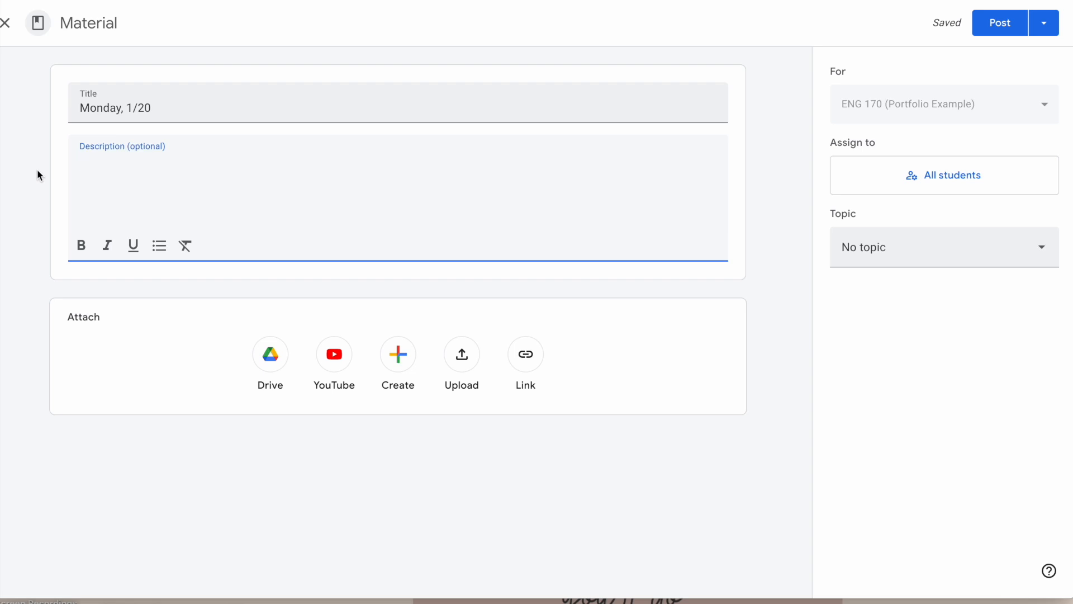
{"action": "type", "text": "Today we are discussing"}
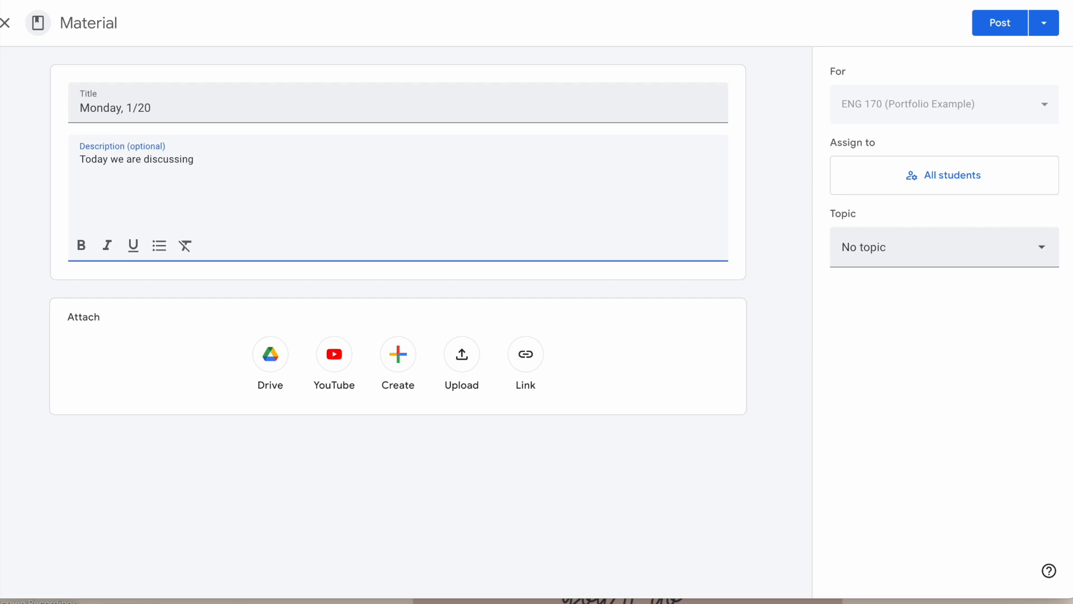
{"action": "type", "text": "..."}
{"action": "key", "text": "Return"}
{"action": "type", "text": "YOu ne"}
{"action": "key", "text": "BackSpace"}
{"action": "key", "text": "BackSpace"}
{"action": "key", "text": "BackSpace"}
{"action": "key", "text": "BackSpace"}
{"action": "key", "text": "BackSpace"}
{"action": "type", "text": "ou must read... Then complete the activity"}
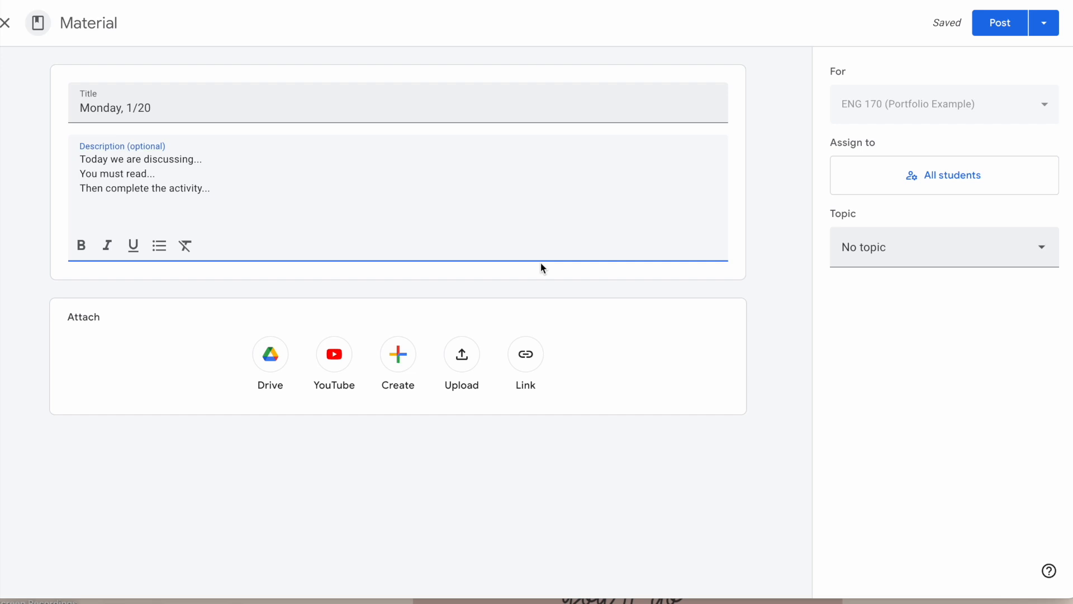
Assign the Monday, 1/20 material to the Week 1 topic and post it.
{"action": "left_click", "coordinate": [853, 260]}
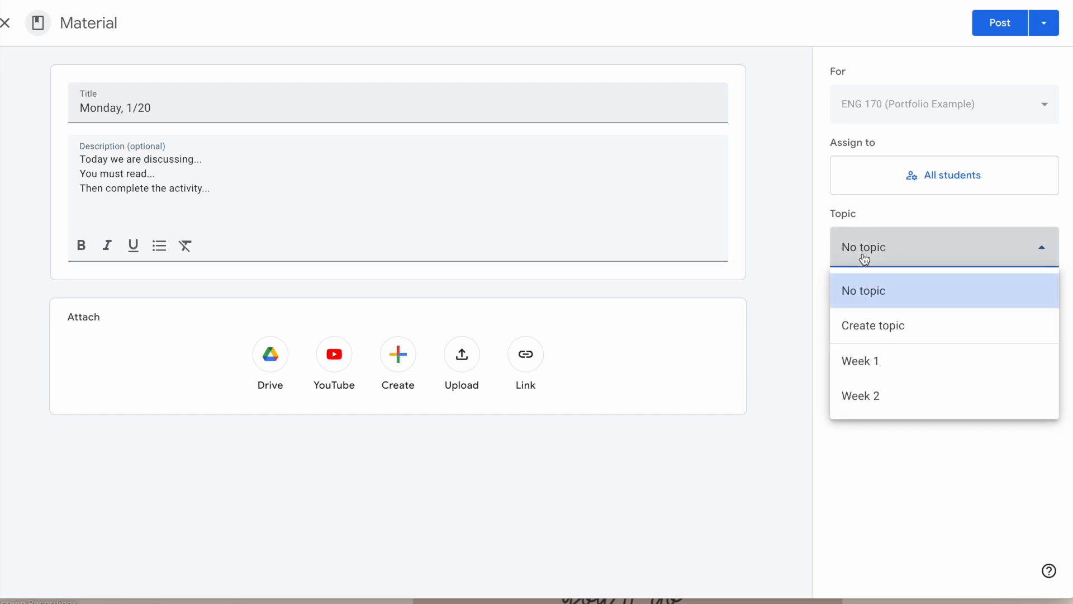
{"action": "left_click", "coordinate": [866, 366]}
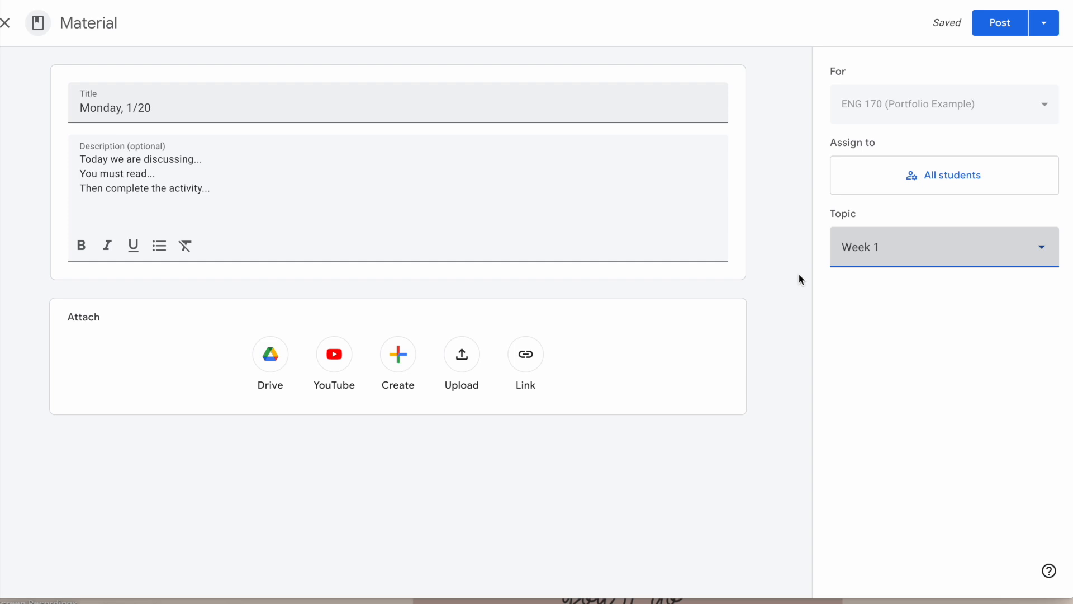
{"action": "left_click", "coordinate": [1043, 28]}
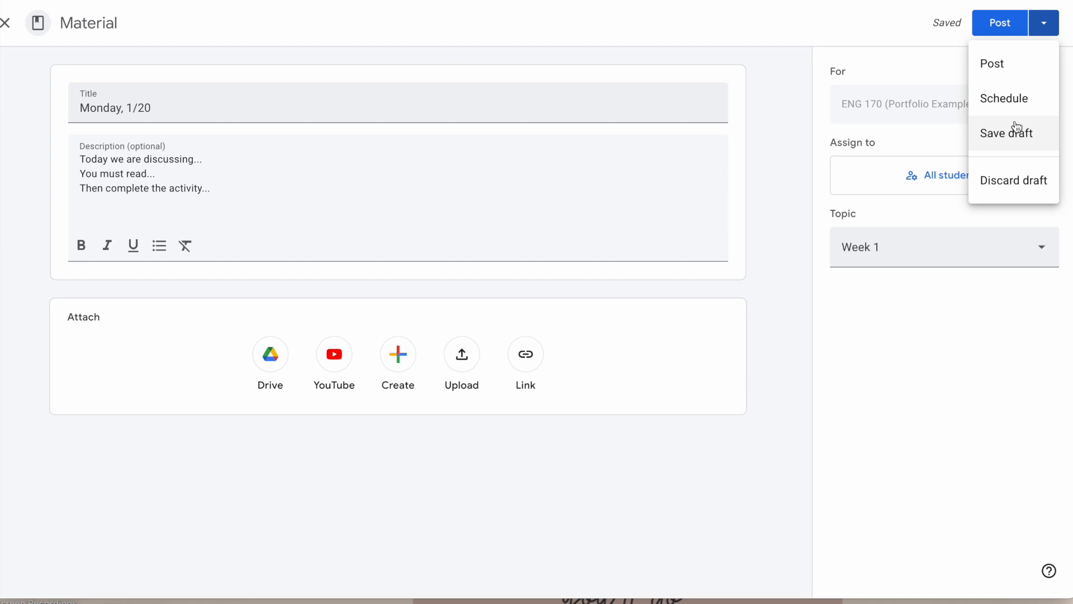
{"action": "left_click", "coordinate": [1004, 72]}
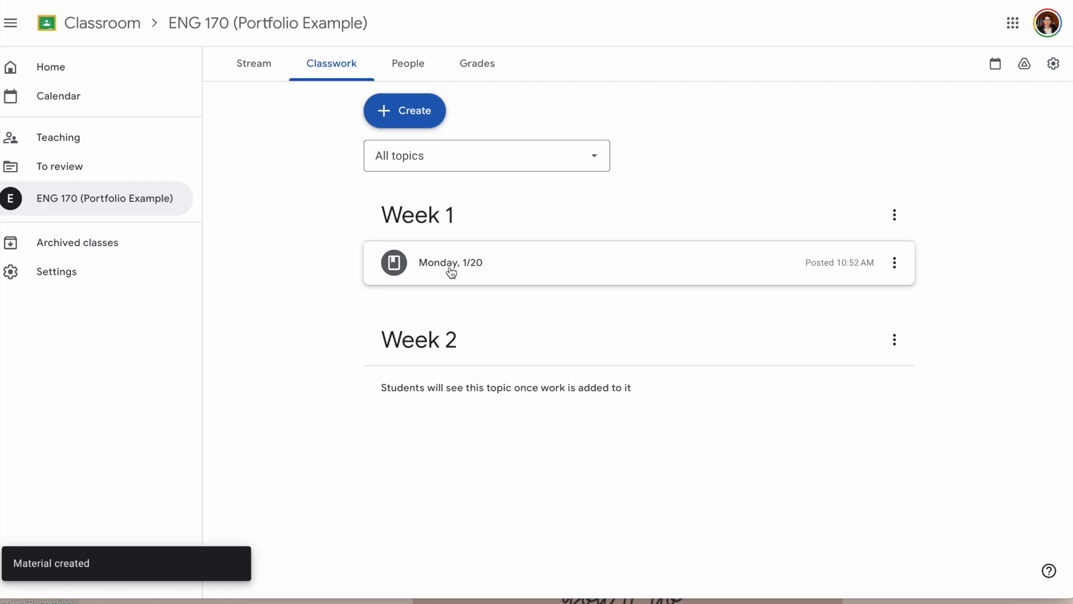
View the posted Monday, 1/20 material in full, then check how it appears in the class stream.
{"action": "left_click", "coordinate": [474, 272]}
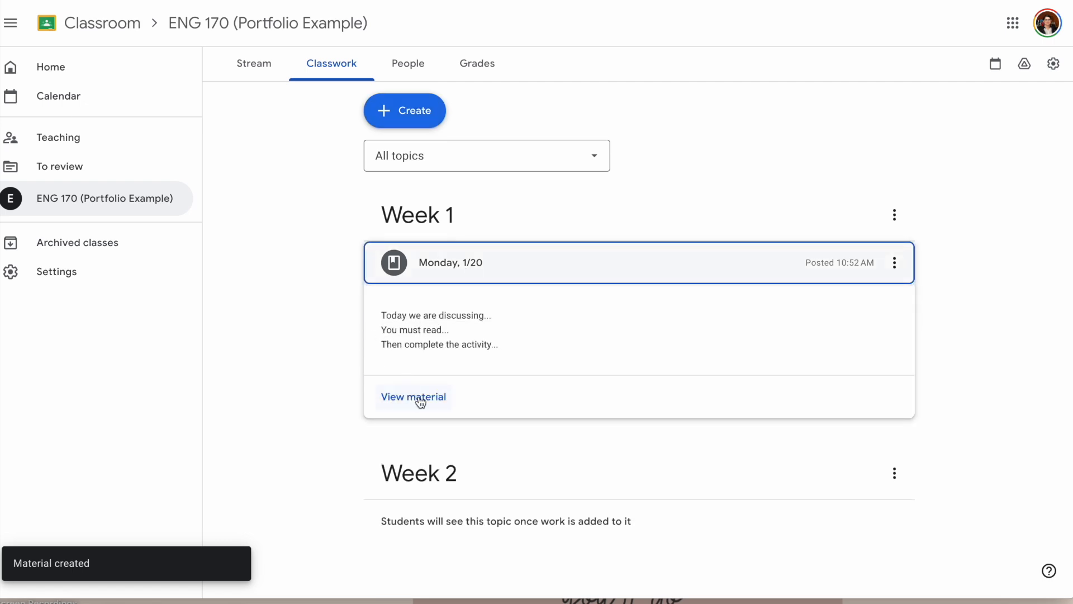
{"action": "left_click", "coordinate": [420, 398]}
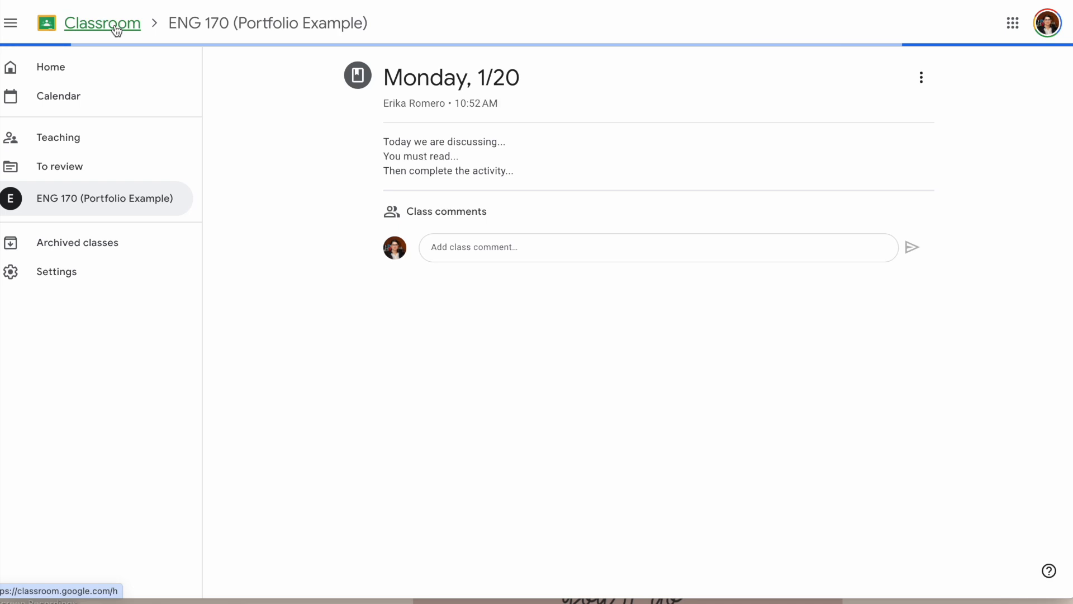
{"action": "left_click", "coordinate": [116, 28]}
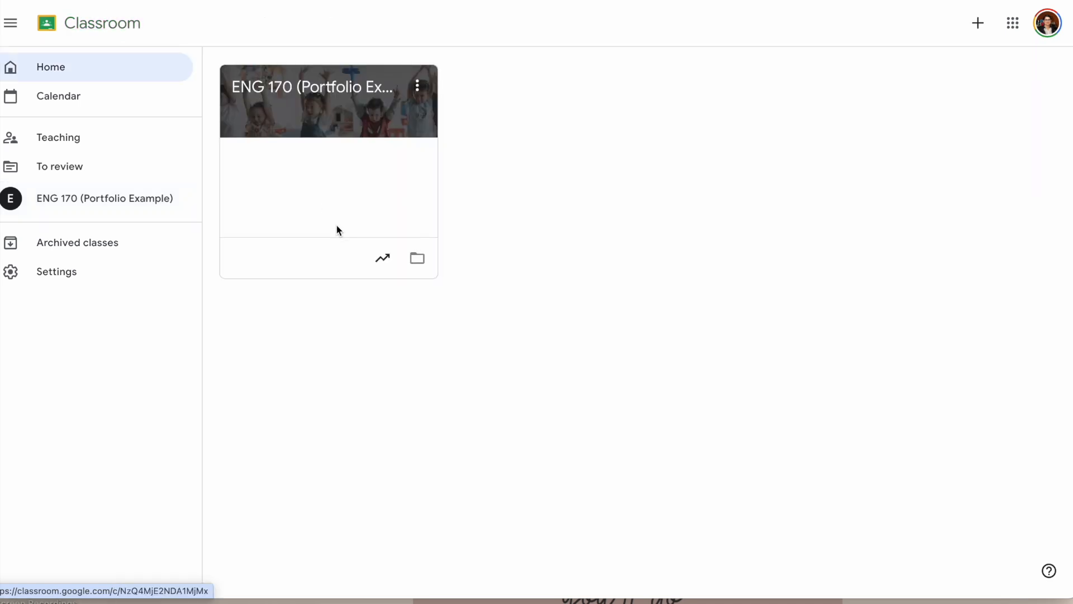
{"action": "left_click", "coordinate": [314, 136]}
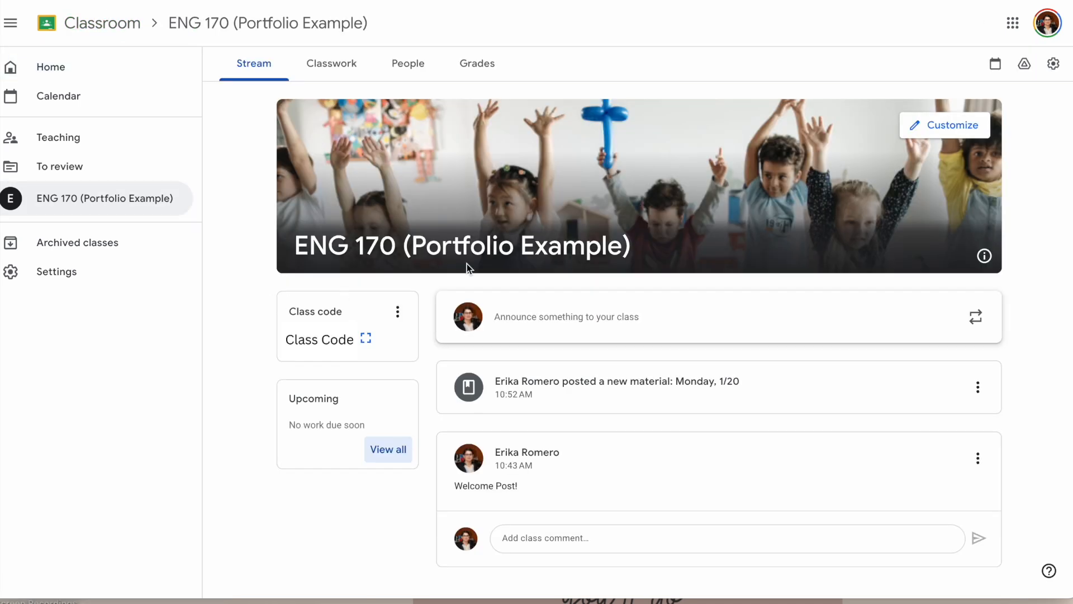
Start another classwork material and title it "Wednesday, 1/22".
{"action": "left_click", "coordinate": [338, 69]}
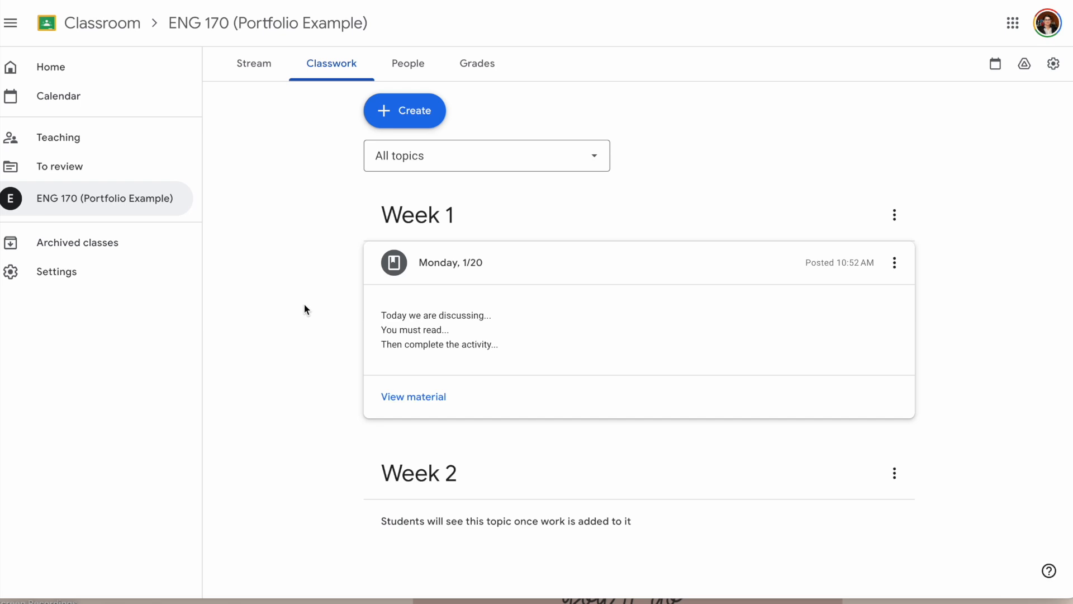
{"action": "left_click", "coordinate": [389, 113]}
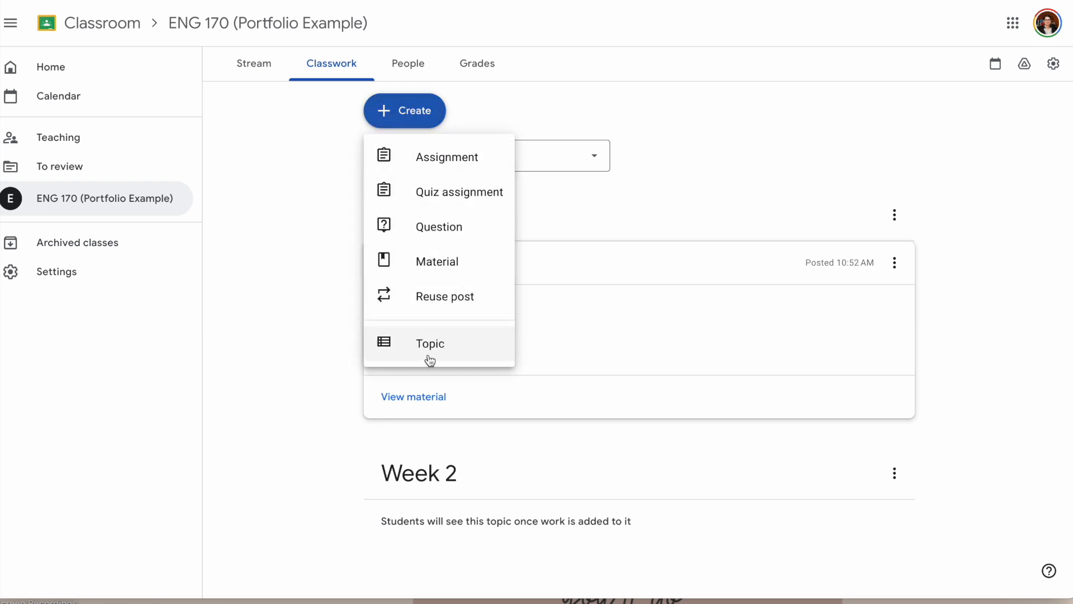
{"action": "left_click", "coordinate": [436, 271]}
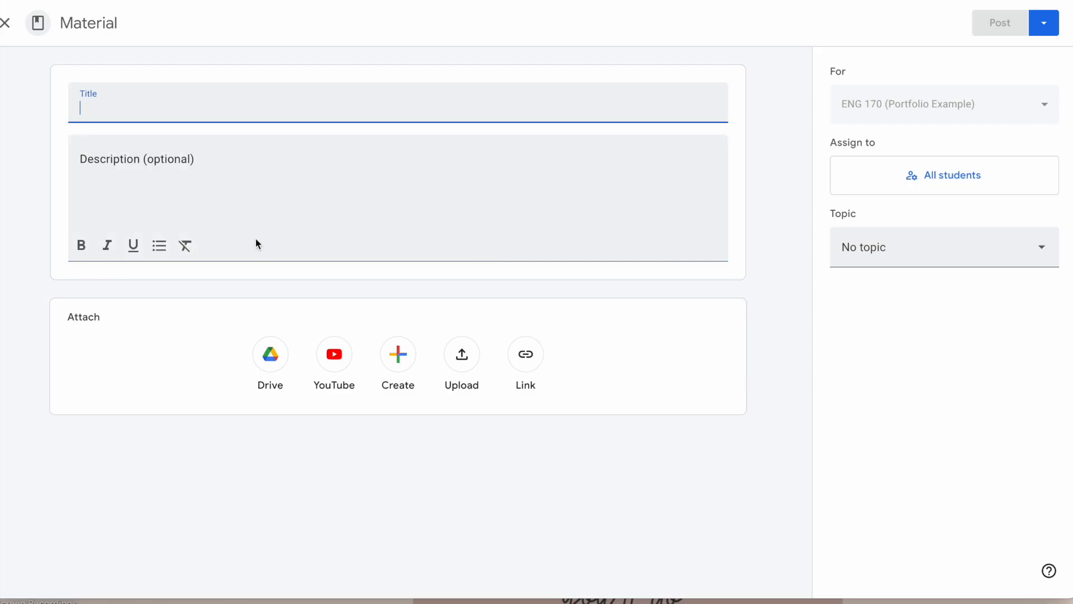
{"action": "type", "text": "Wedne"}
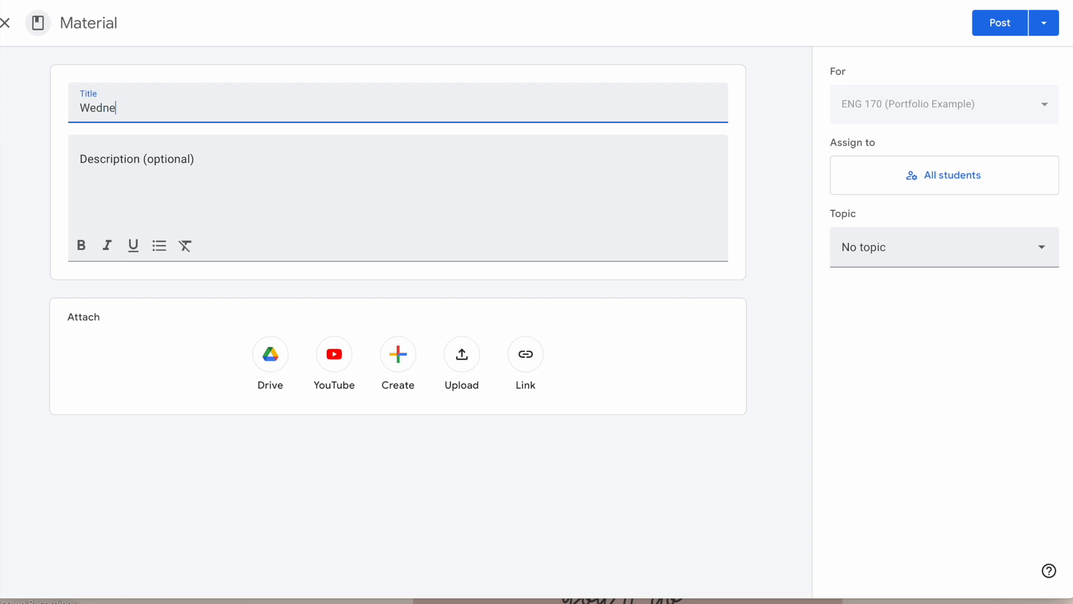
{"action": "type", "text": "sday, 1/23"}
{"action": "key", "text": "BackSpace"}
{"action": "type", "text": "2"}
Enter "Today we are..." as the description of the Wednesday, 1/22 material.
{"action": "left_click", "coordinate": [234, 185]}
{"action": "type", "text": "TOday we a"}
{"action": "key", "text": "BackSpace"}
{"action": "key", "text": "BackSpace"}
{"action": "key", "text": "BackSpace"}
{"action": "key", "text": "BackSpace"}
{"action": "key", "text": "BackSpace"}
{"action": "key", "text": "BackSpace"}
{"action": "key", "text": "BackSpace"}
{"action": "key", "text": "BackSpace"}
{"action": "key", "text": "BackSpace"}
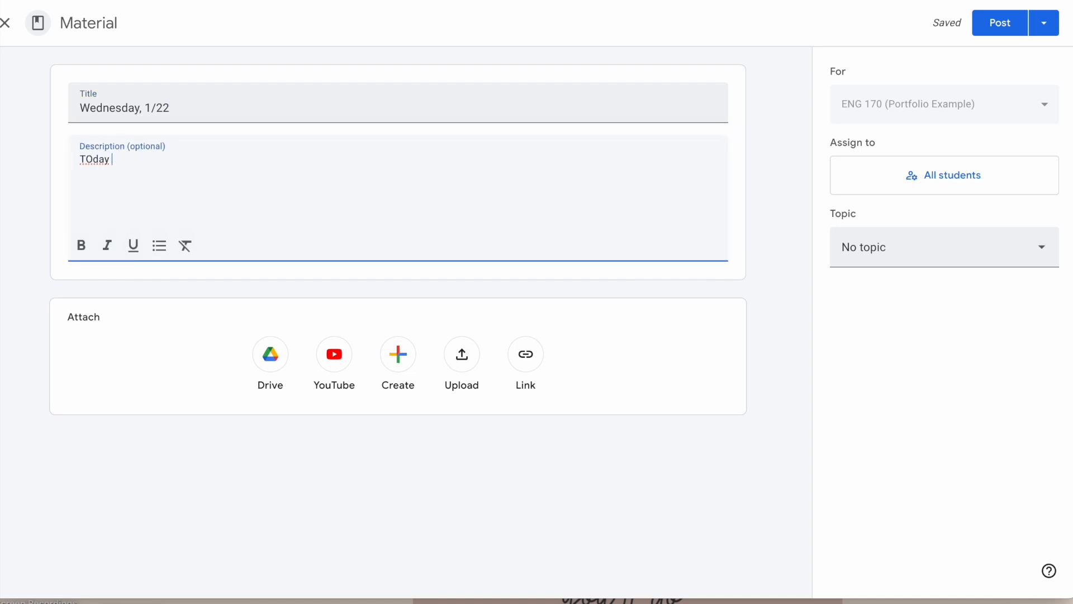
{"action": "type", "text": "oday we are..."}
Upload Nutrition-Information-for-Raw-Vegetables---Small-PDF-poster.pdf as an attachment to the Wednesday, 1/22 material.
{"action": "left_click", "coordinate": [462, 353]}
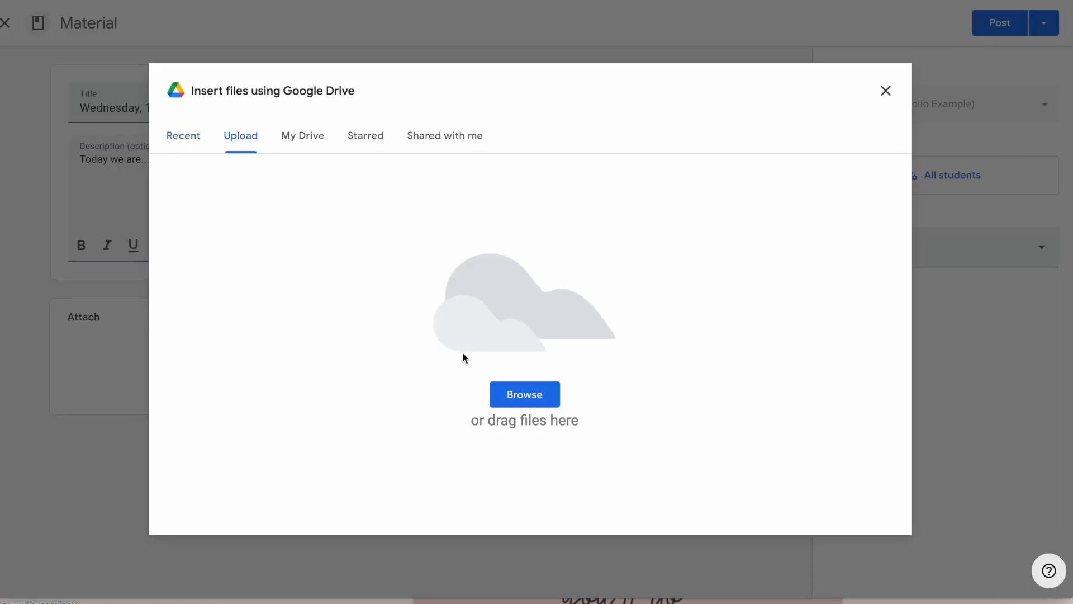
{"action": "left_click", "coordinate": [531, 398]}
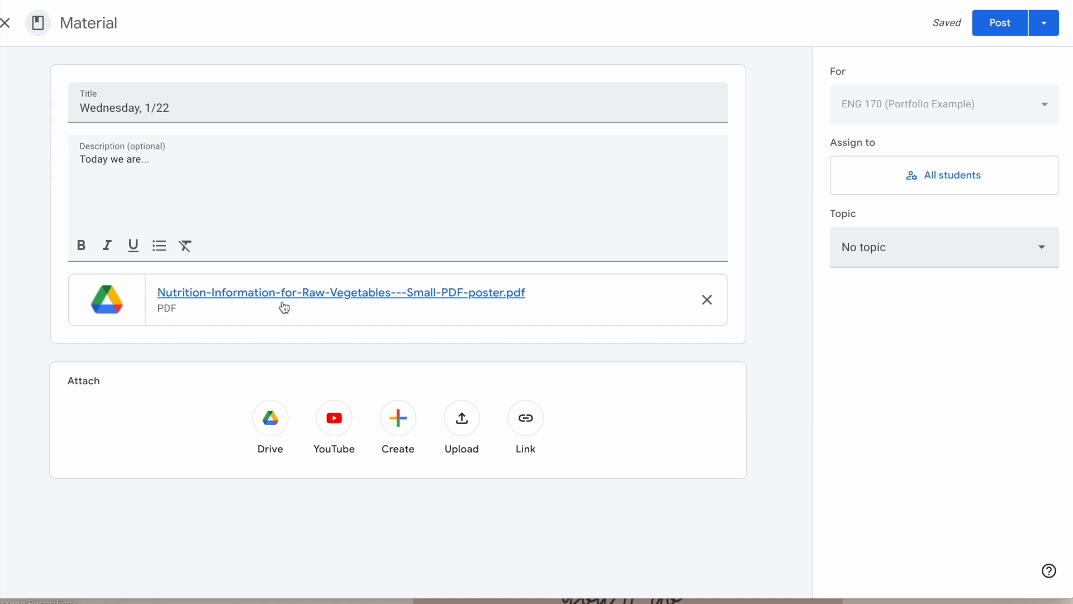
Search YouTube for "mla citations" and attach the video "The Basics of MLA In-text Citations | Scribbr" to the material.
{"action": "left_click", "coordinate": [334, 425]}
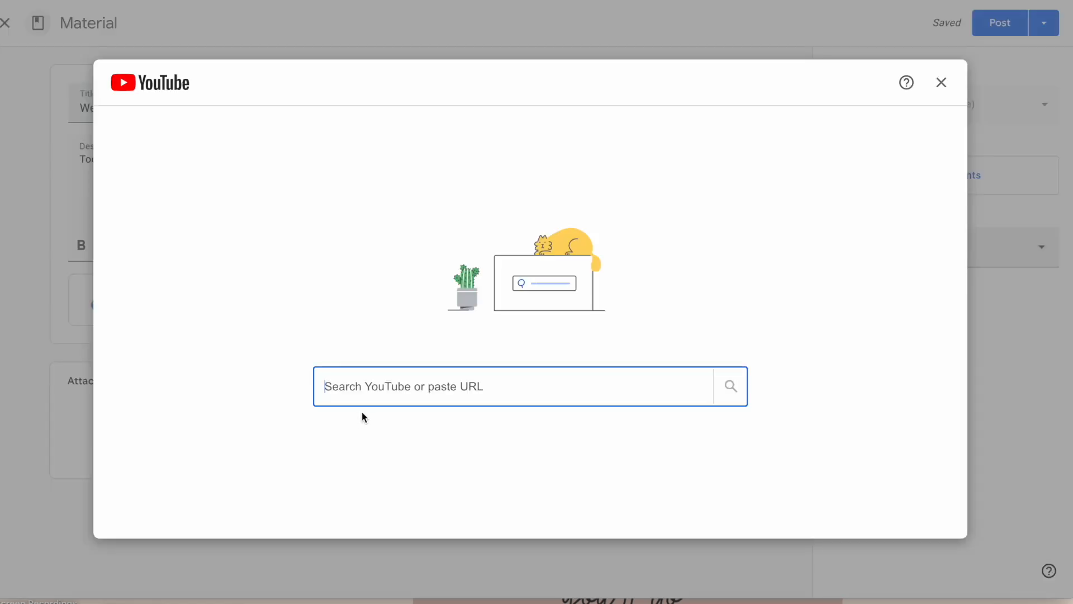
{"action": "type", "text": "mla citations"}
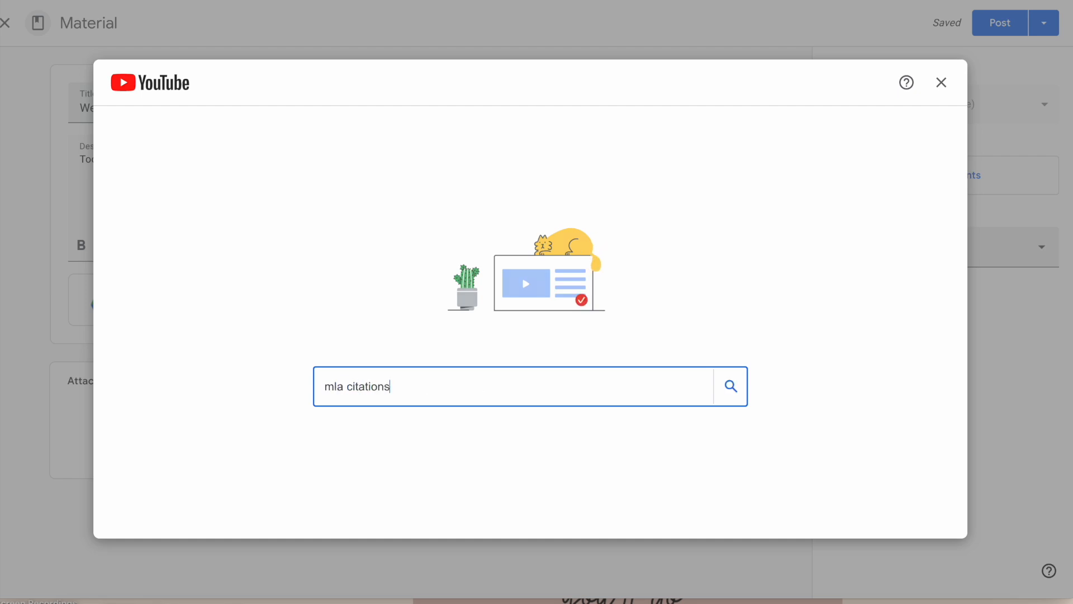
{"action": "key", "text": "Return"}
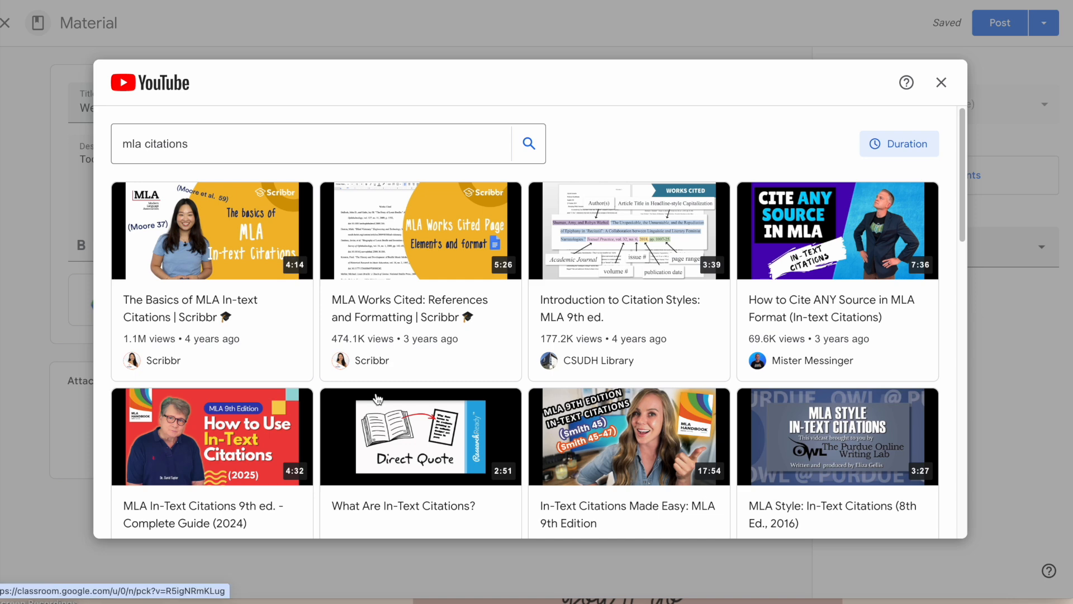
{"action": "scroll", "coordinate": [378, 399], "scroll_direction": "down", "scroll_amount": 1}
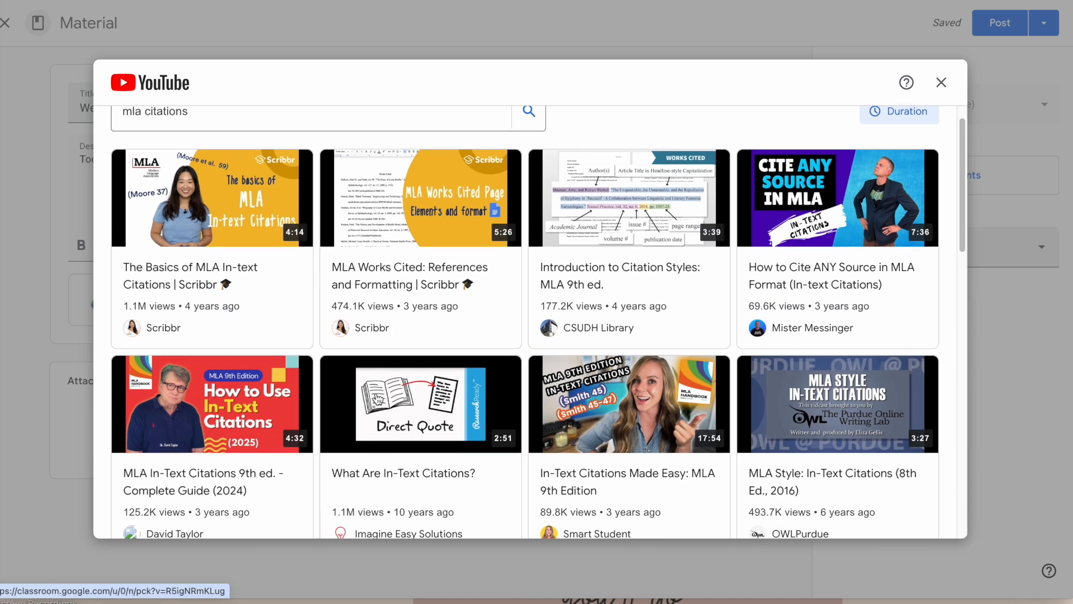
{"action": "scroll", "coordinate": [215, 272], "scroll_direction": "up", "scroll_amount": 1}
{"action": "left_click", "coordinate": [188, 220]}
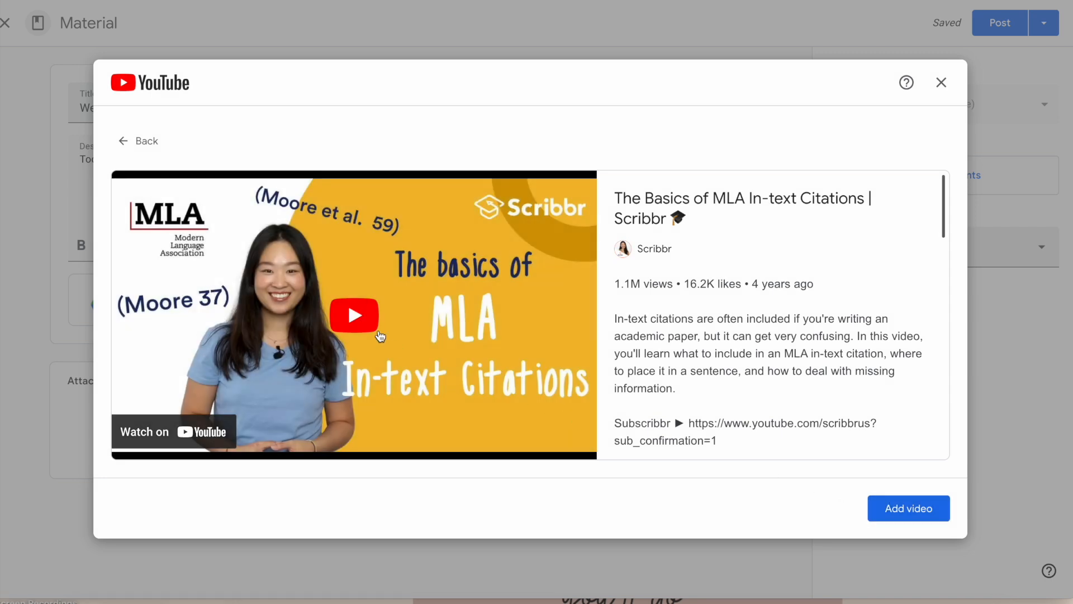
{"action": "left_click", "coordinate": [901, 509]}
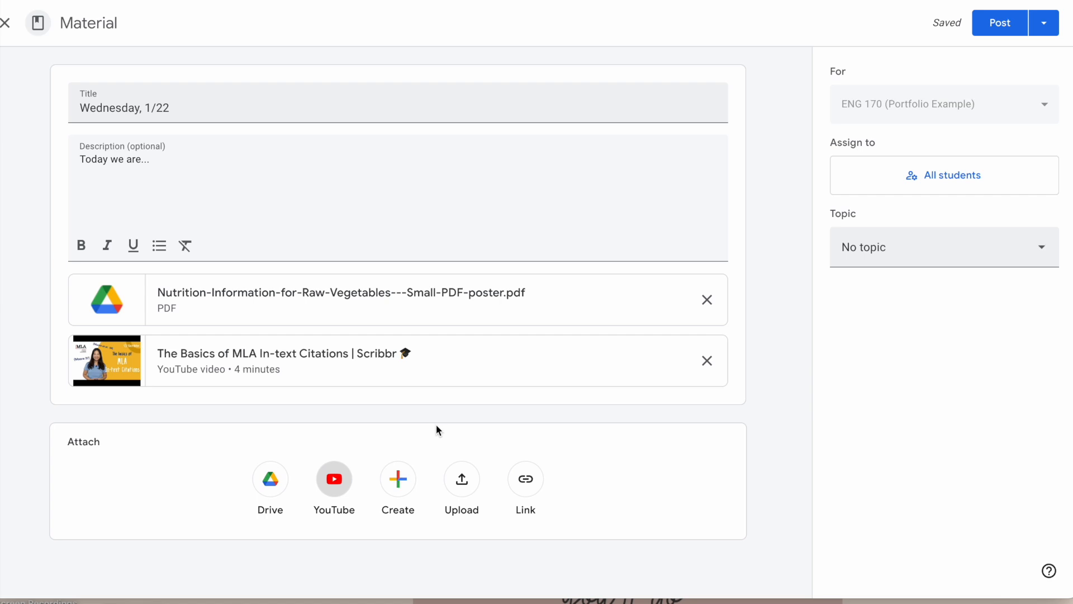
Assign the Wednesday, 1/22 material to the Week 1 topic and post it.
{"action": "left_click", "coordinate": [924, 247]}
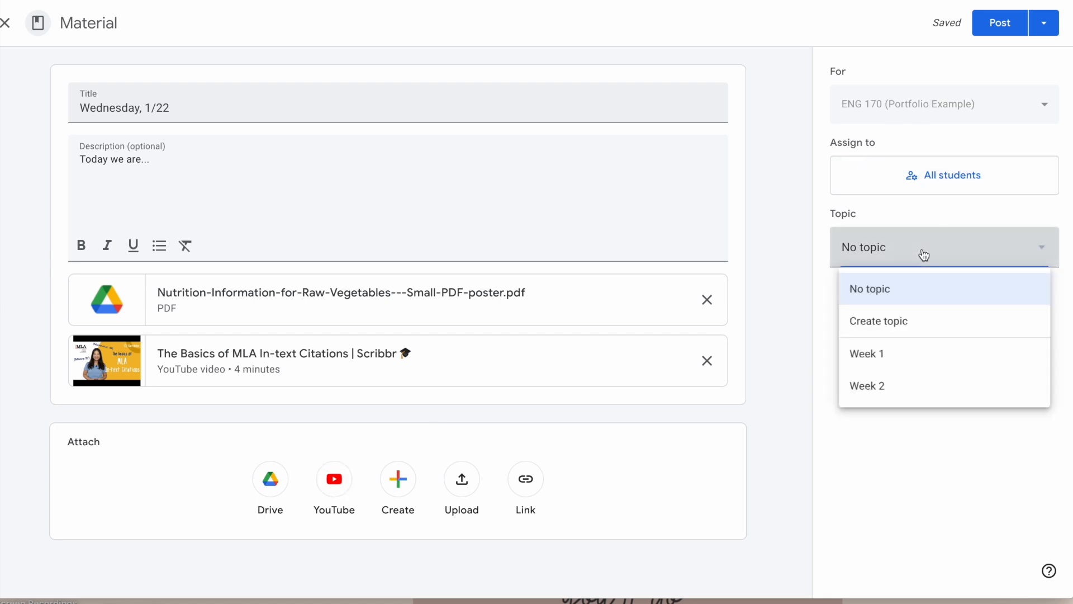
{"action": "left_click", "coordinate": [880, 376]}
{"action": "left_click", "coordinate": [995, 25]}
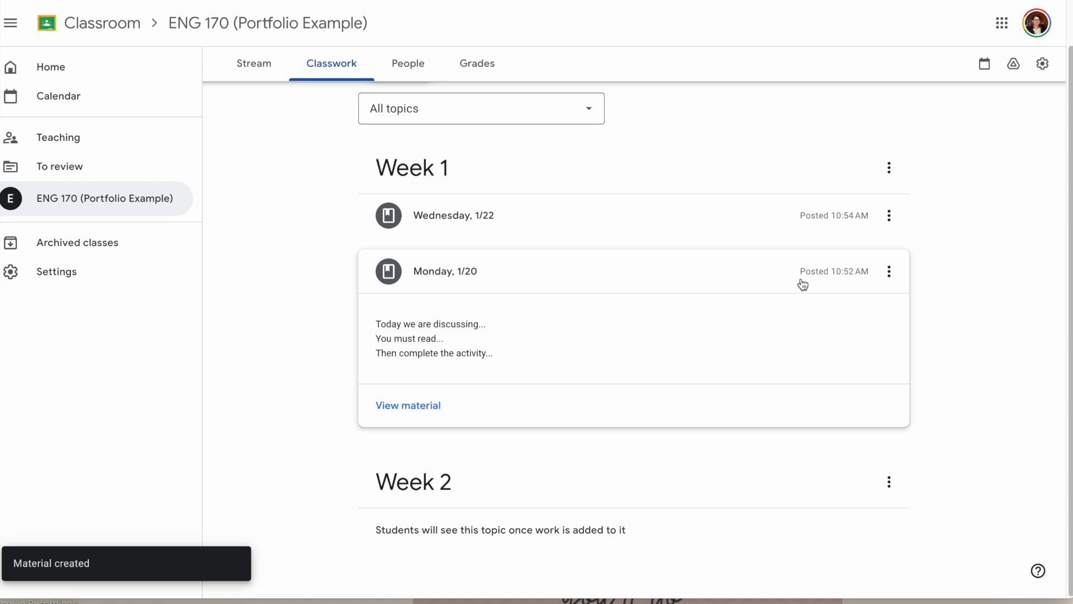
Move the Monday, 1/20 material up so it precedes Wednesday, 1/22 under Week 1.
{"action": "left_click", "coordinate": [889, 271]}
{"action": "left_click", "coordinate": [893, 426]}
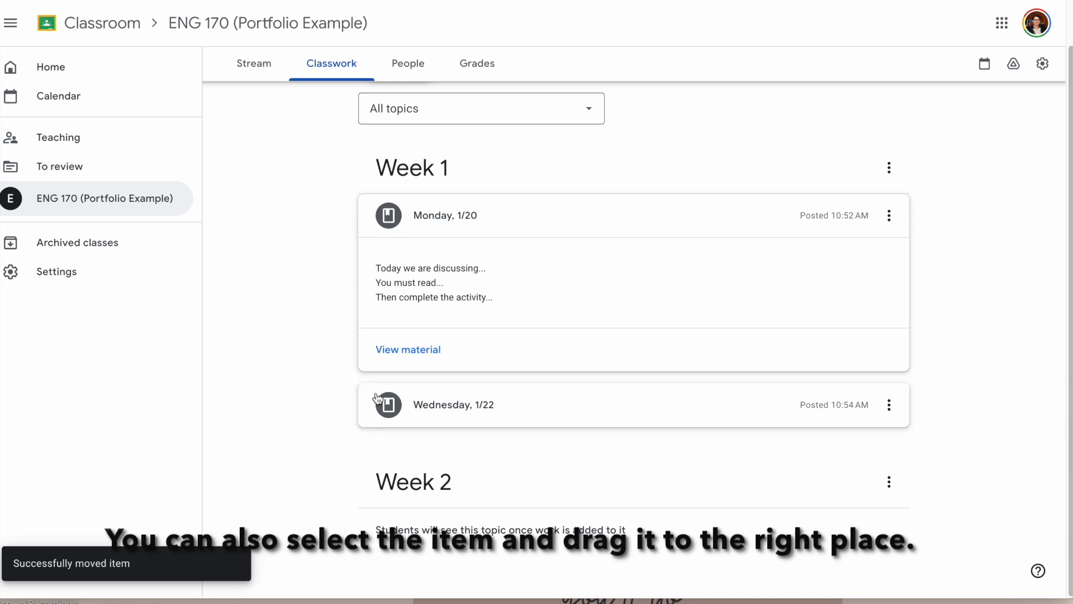
View the posted Wednesday, 1/22 material in full, including its attachments and class comment field.
{"action": "left_click", "coordinate": [485, 406]}
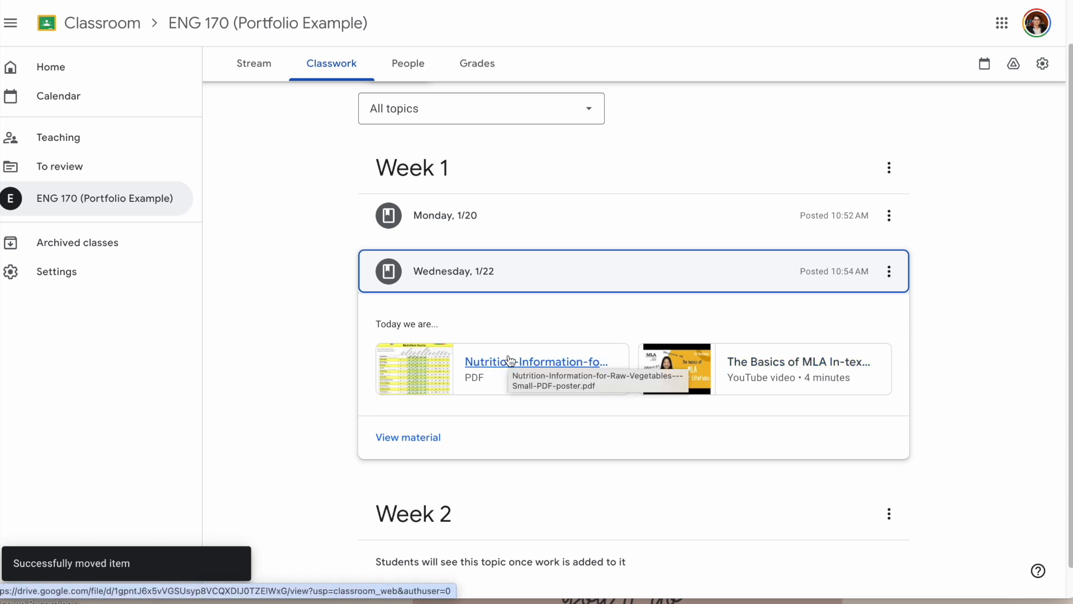
{"action": "left_click", "coordinate": [407, 436]}
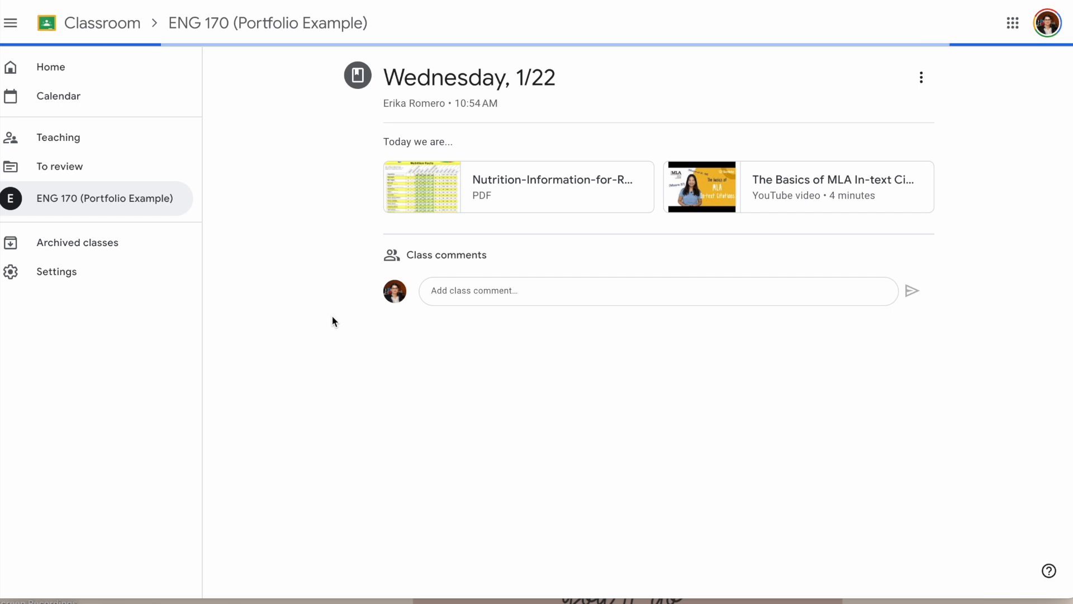
{"action": "left_click", "coordinate": [471, 291]}
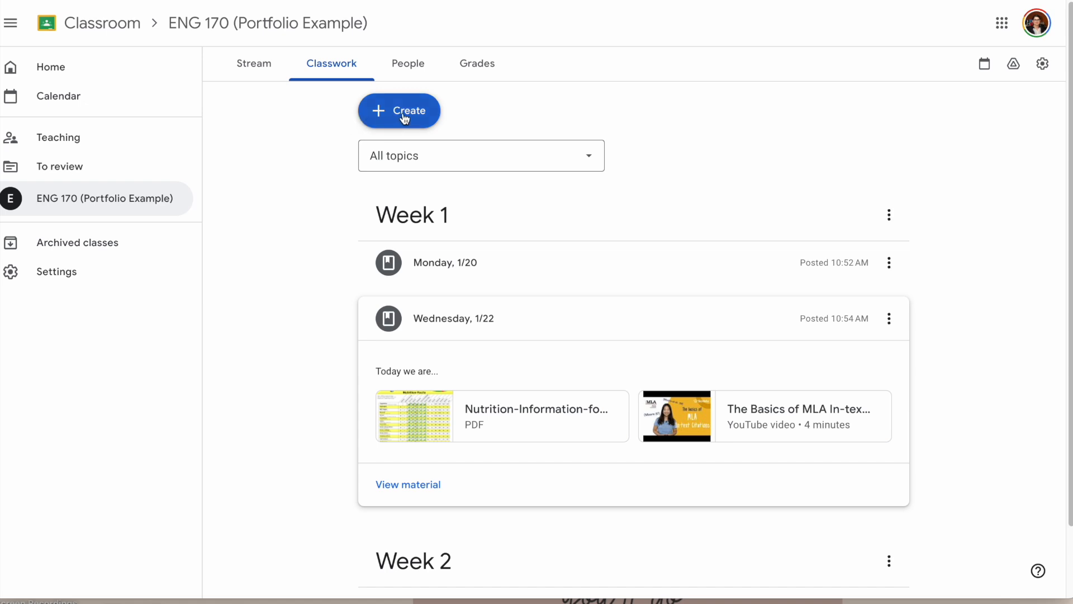
Create a multiple-choice classwork question and enter "Question" as its question text.
{"action": "left_click", "coordinate": [405, 116]}
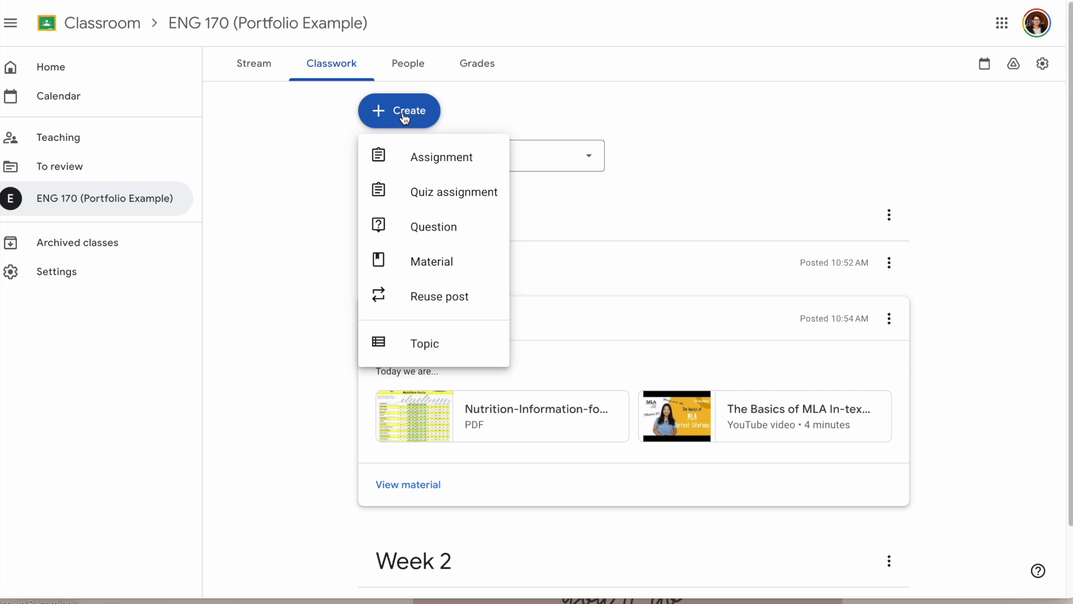
{"action": "left_click", "coordinate": [434, 235]}
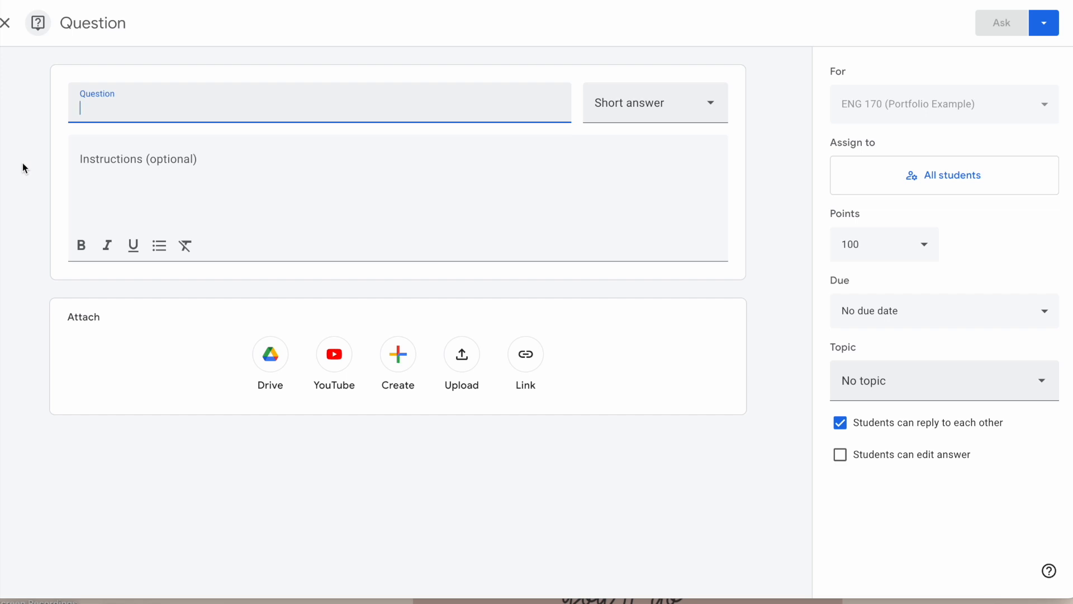
{"action": "left_click", "coordinate": [636, 115]}
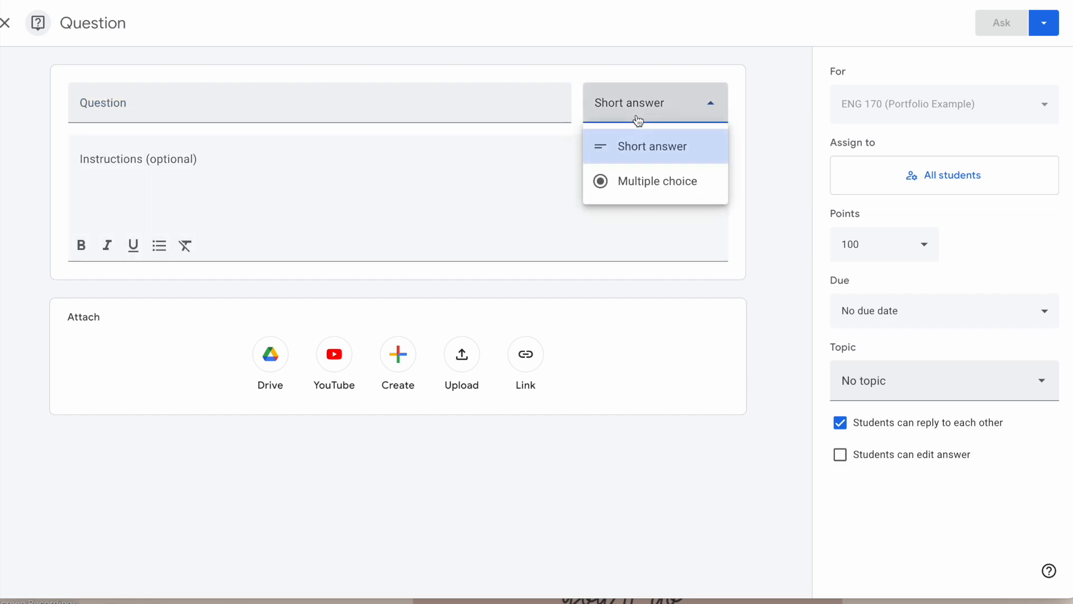
{"action": "left_click", "coordinate": [655, 183]}
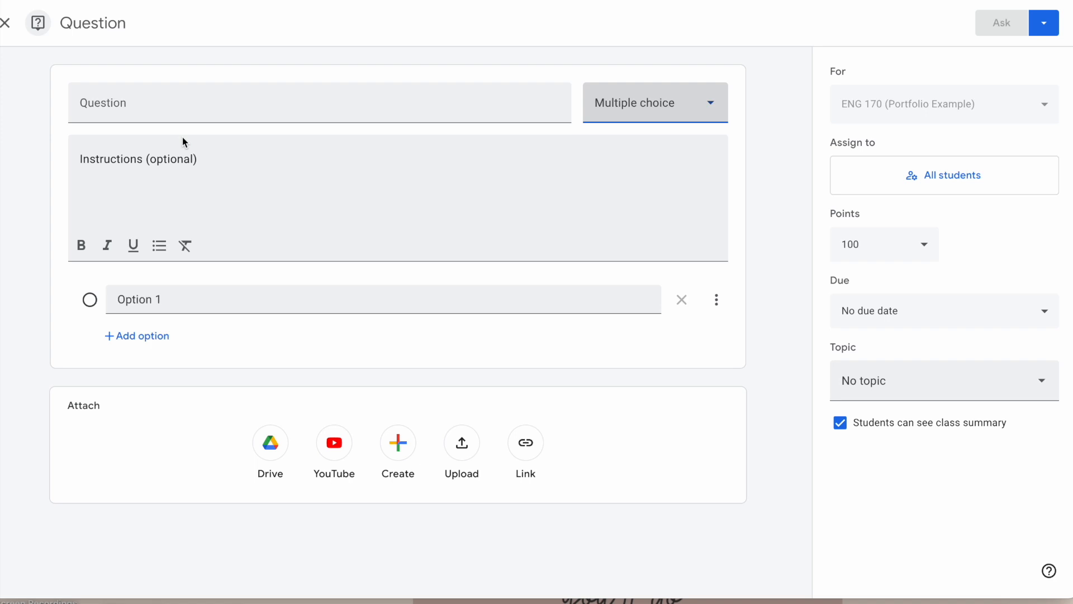
{"action": "left_click", "coordinate": [143, 103]}
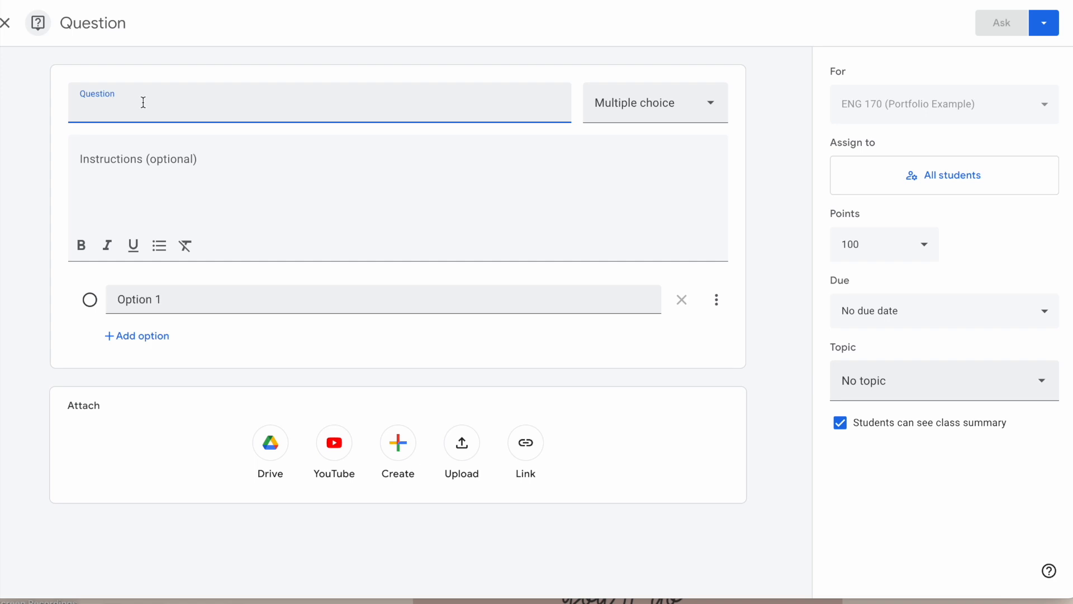
{"action": "type", "text": "Questio"}
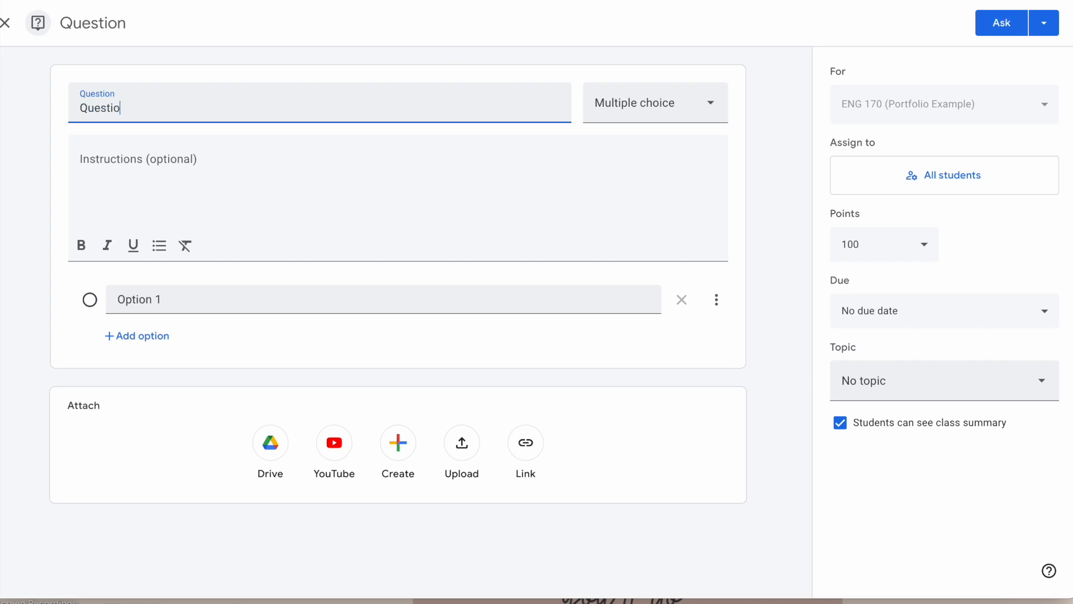
{"action": "type", "text": "n"}
Enter X, Y and Z as the three answer options of the multiple-choice question.
{"action": "left_click", "coordinate": [175, 302]}
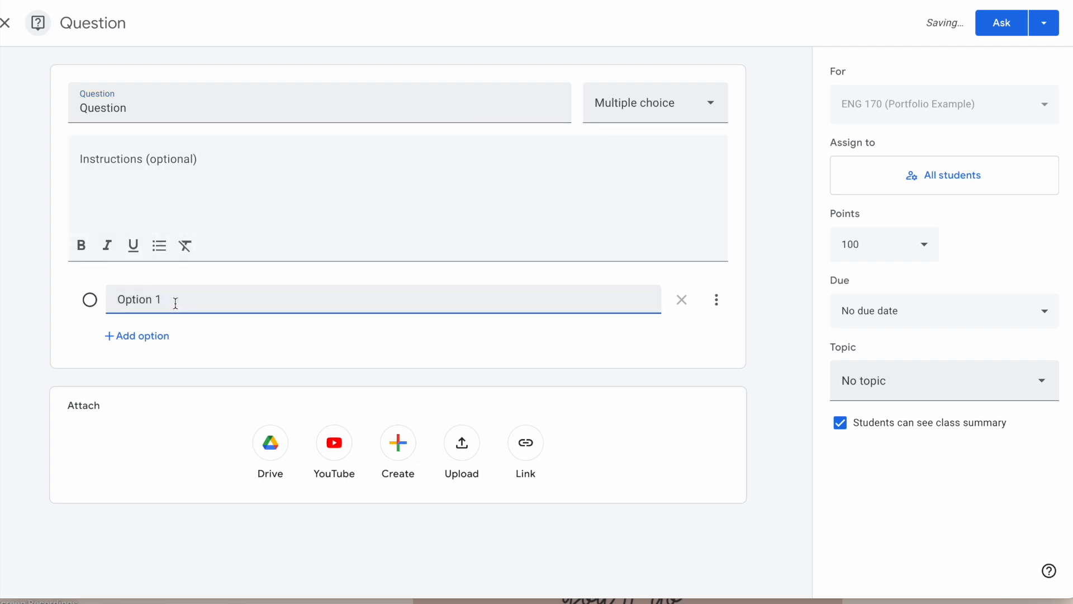
{"action": "key", "text": "BackSpace"}
{"action": "key", "text": "BackSpace"}
{"action": "key", "text": "BackSpace"}
{"action": "key", "text": "BackSpace"}
{"action": "key", "text": "BackSpace"}
{"action": "key", "text": "BackSpace"}
{"action": "key", "text": "BackSpace"}
{"action": "key", "text": "BackSpace"}
{"action": "type", "text": "X"}
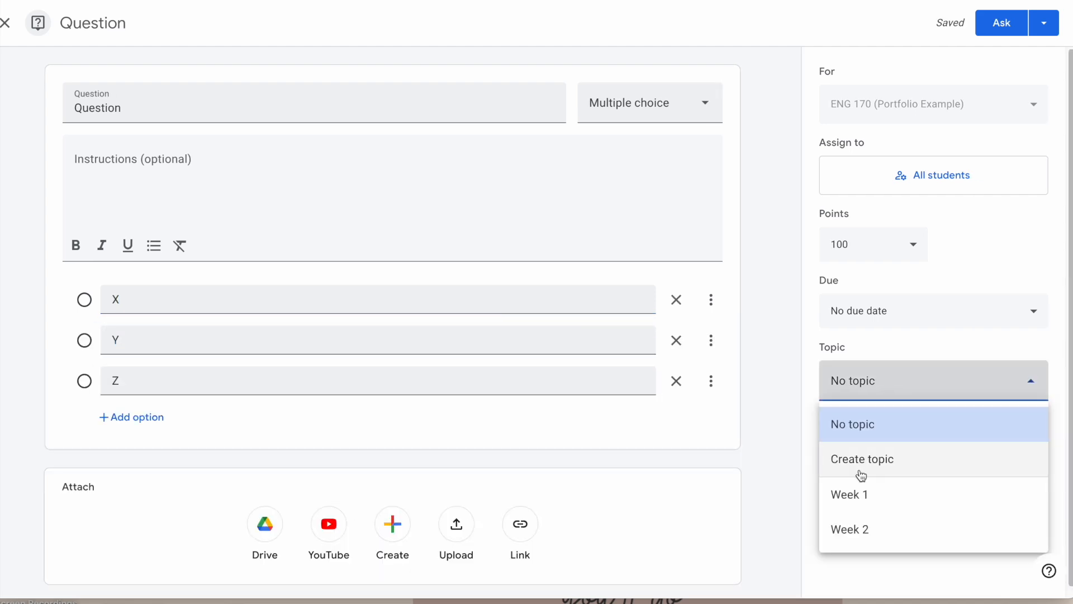
Assign the multiple-choice question to the Week 1 topic and post it to the class.
{"action": "left_click", "coordinate": [861, 491]}
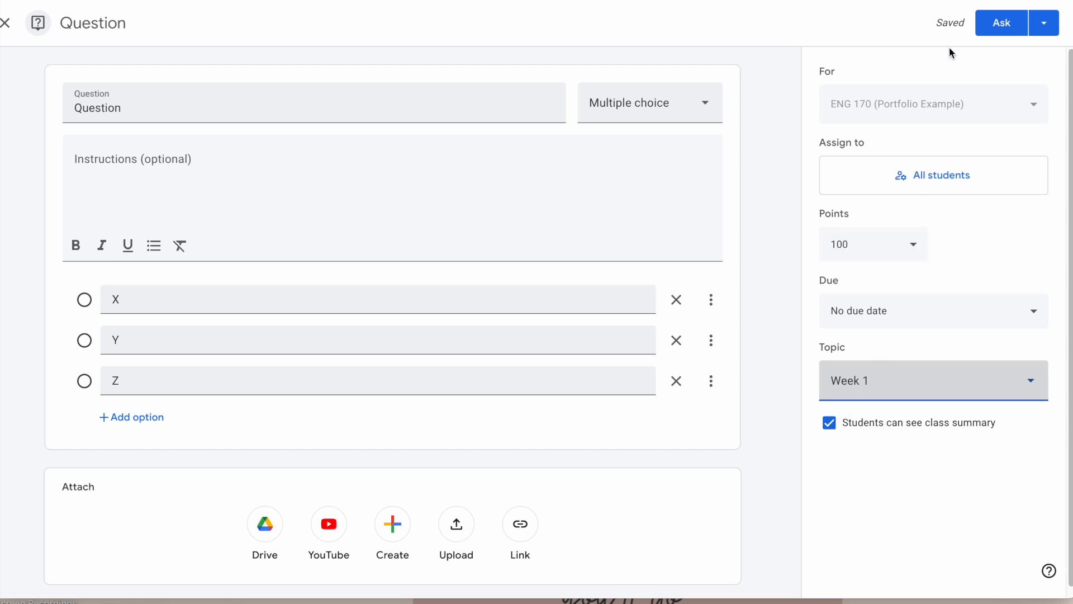
{"action": "left_click", "coordinate": [985, 31]}
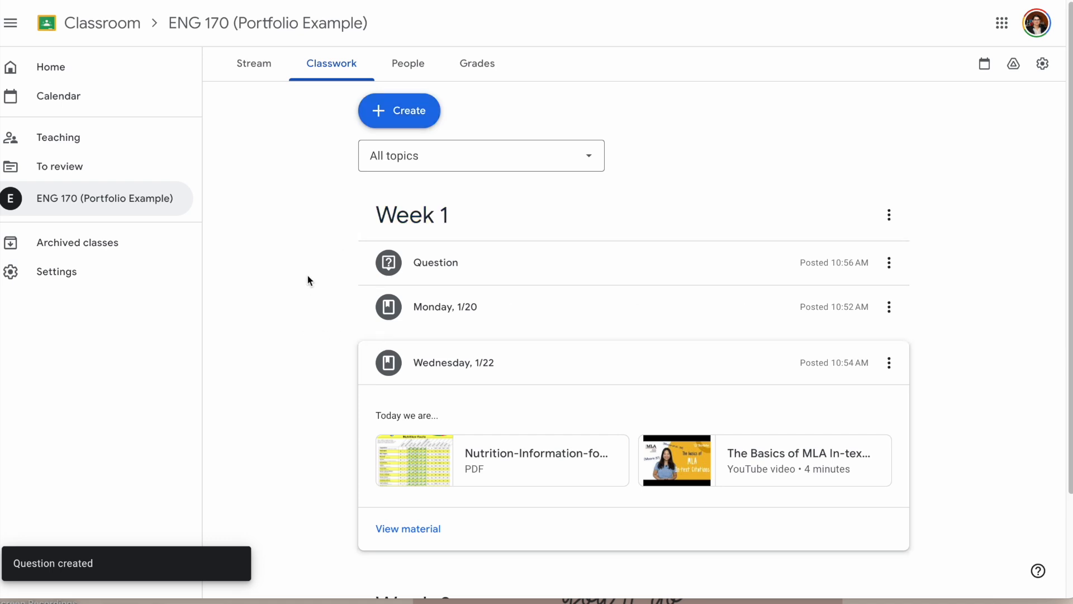
Expand the posted question under Week 1 and review its turned-in status and answer options.
{"action": "left_click", "coordinate": [680, 268]}
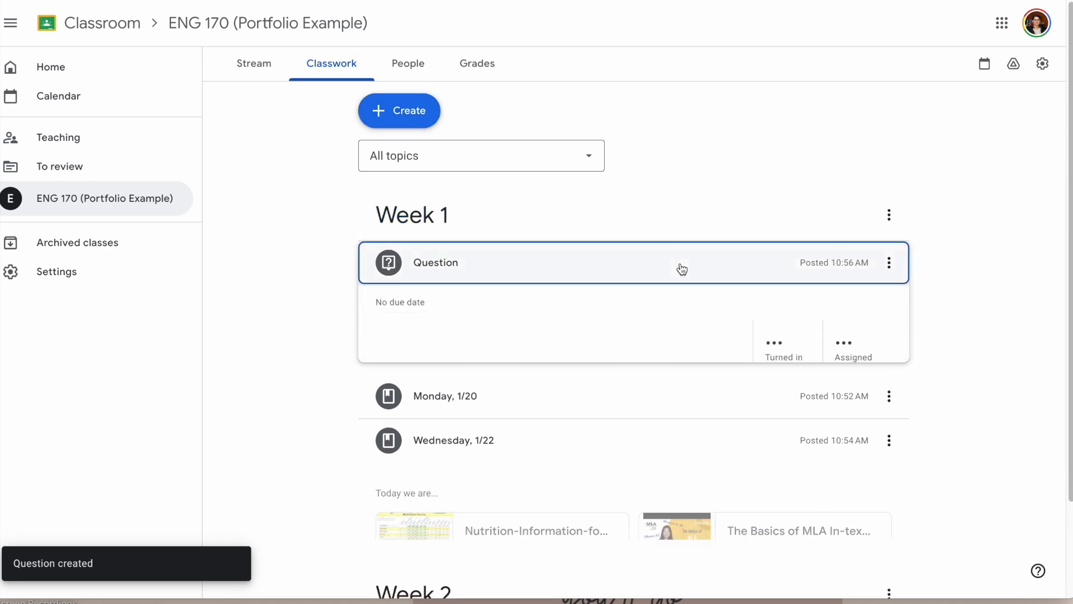
{"action": "scroll", "coordinate": [322, 329], "scroll_direction": "down", "scroll_amount": 1}
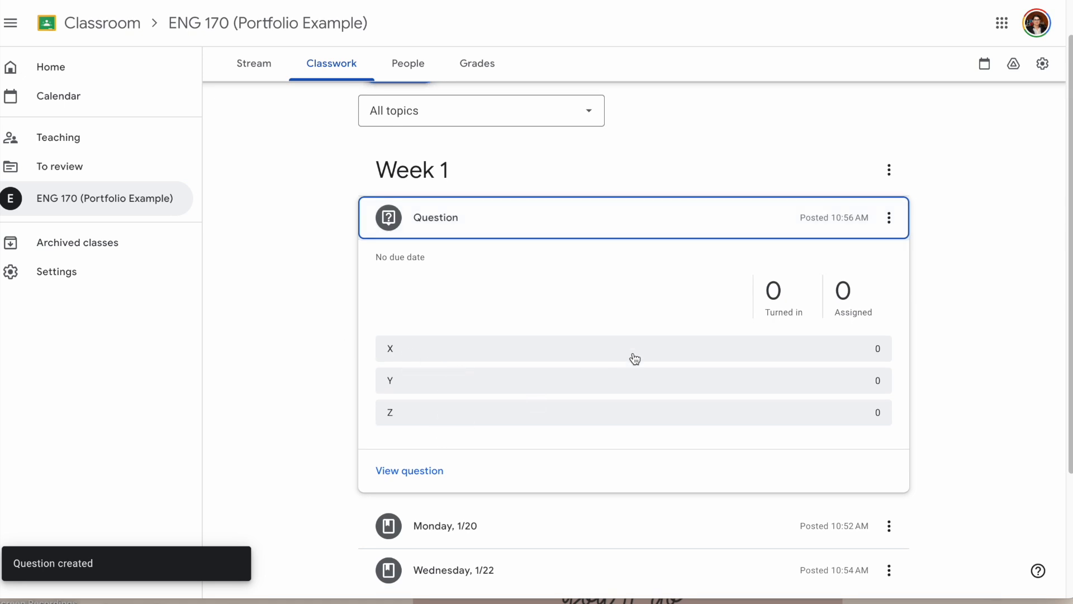
{"action": "left_click", "coordinate": [456, 361]}
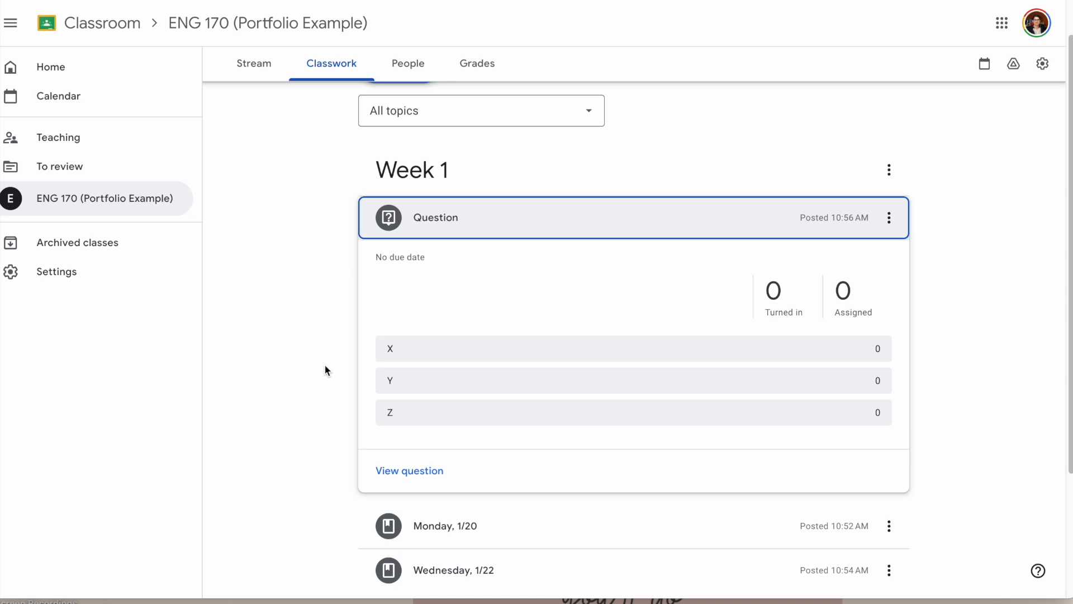
Open the posted Week 1 question for editing and set its points to Ungraded.
{"action": "left_click", "coordinate": [888, 222]}
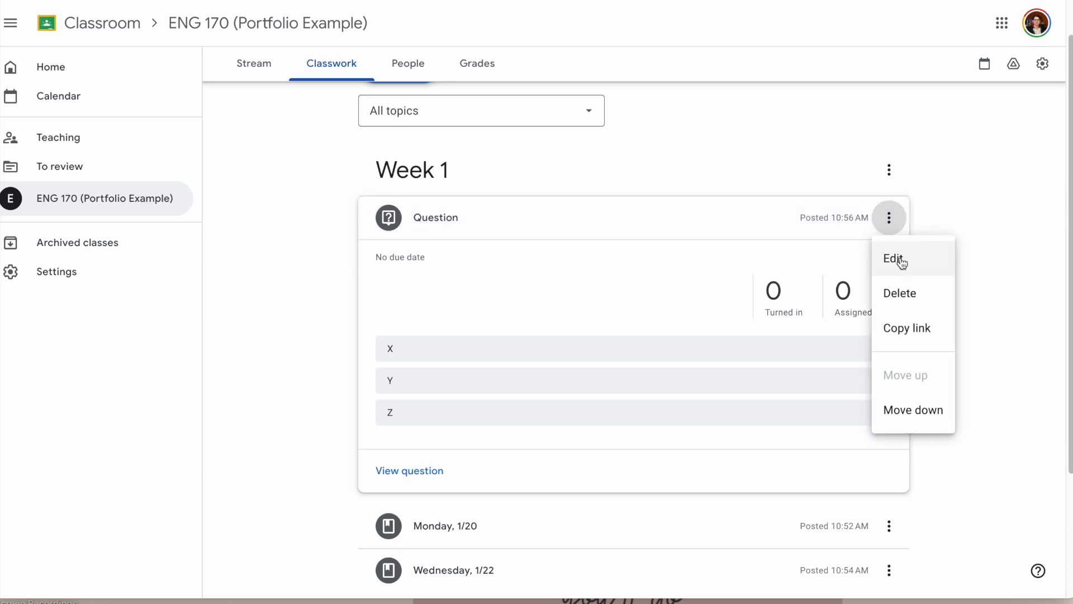
{"action": "left_click", "coordinate": [898, 259]}
{"action": "left_click", "coordinate": [864, 173]}
{"action": "left_click", "coordinate": [865, 212]}
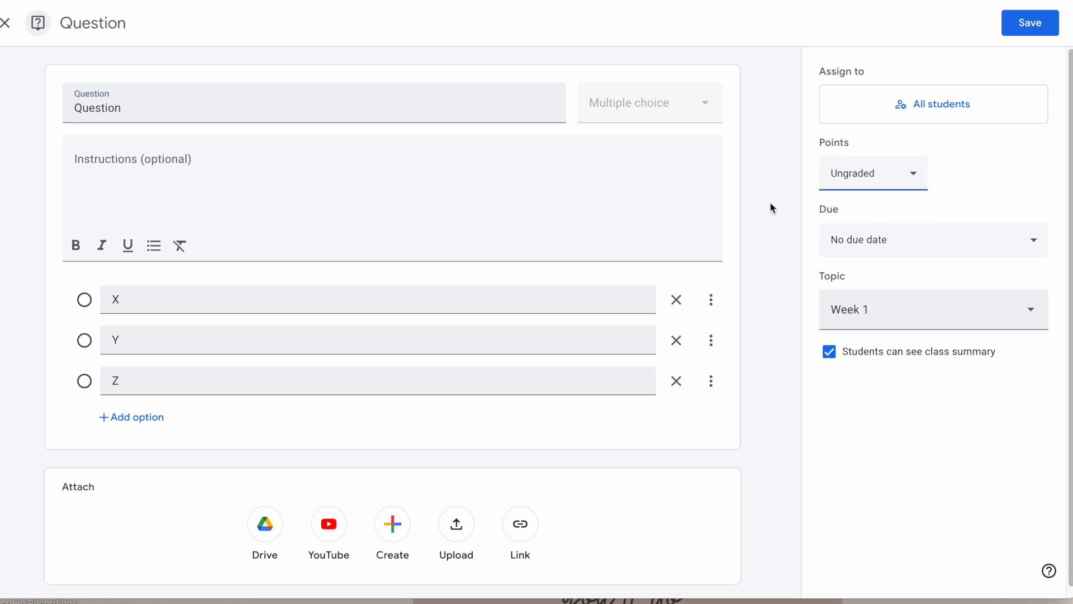
Set the question's due date to Saturday, February 8, 2025, and save the edited question with its updated point value.
{"action": "left_click", "coordinate": [871, 247]}
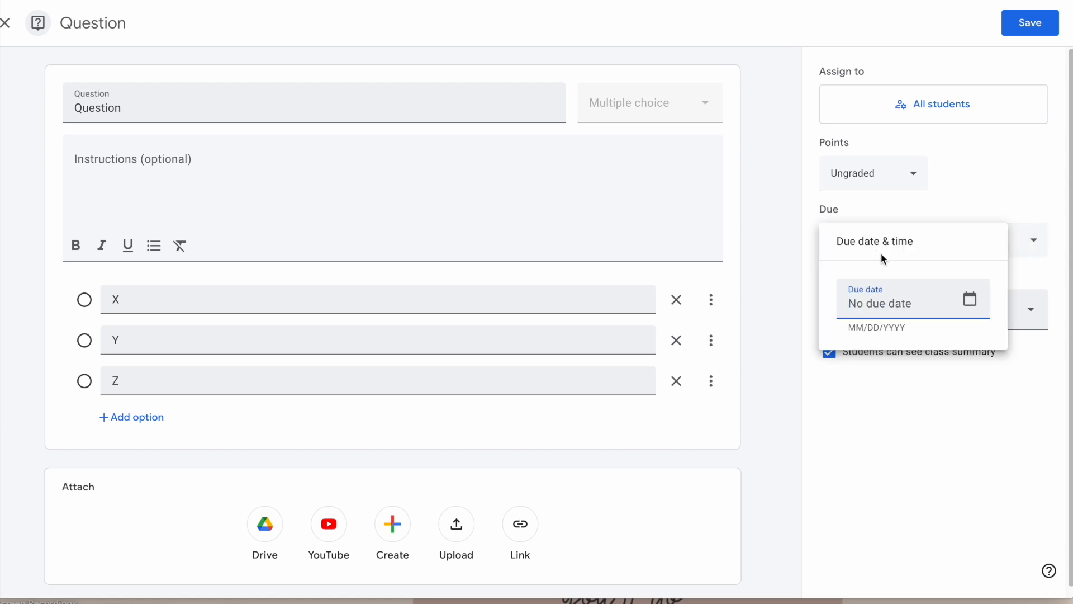
{"action": "left_click", "coordinate": [970, 300]}
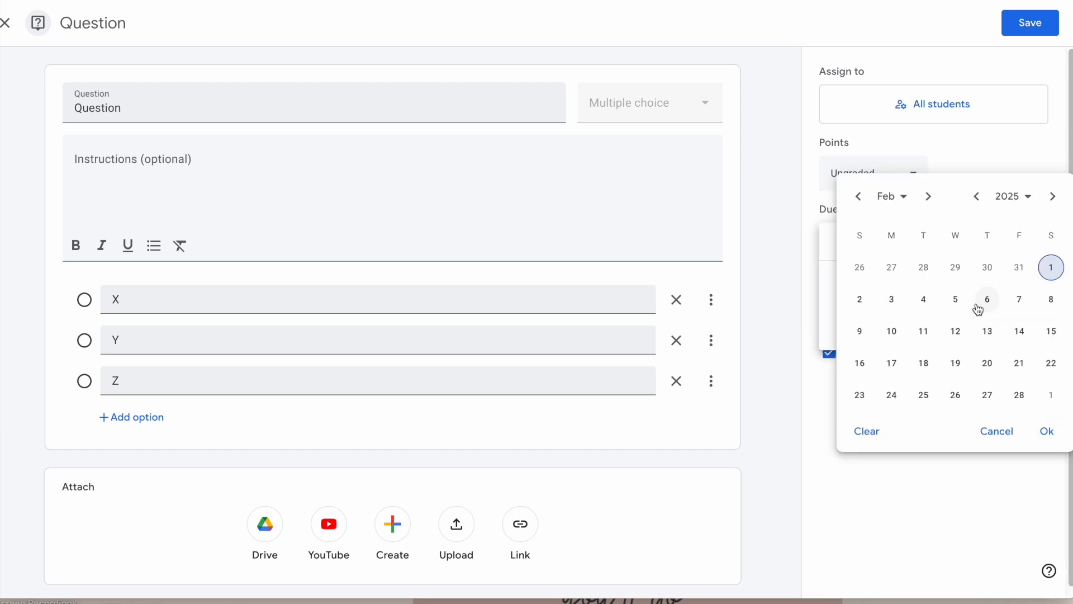
{"action": "left_click", "coordinate": [1051, 300]}
{"action": "left_click", "coordinate": [775, 252]}
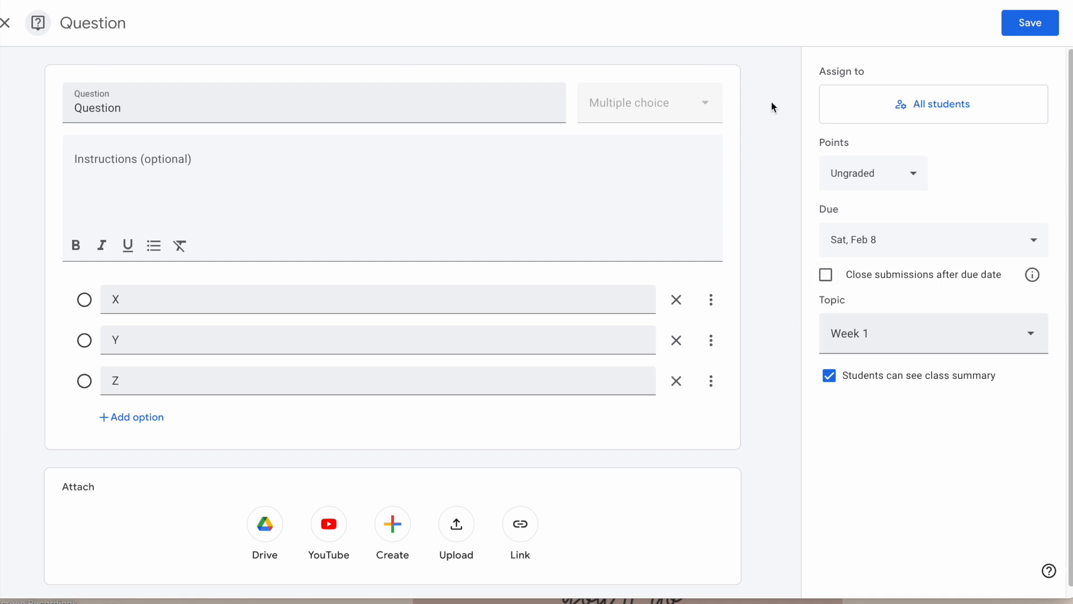
{"action": "left_click", "coordinate": [1028, 23]}
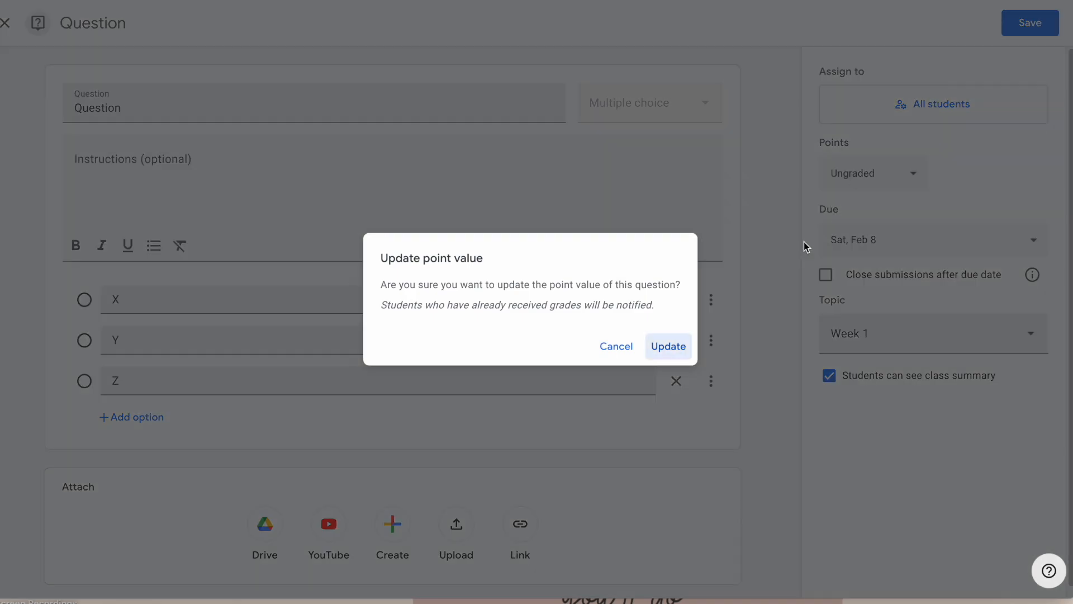
{"action": "left_click", "coordinate": [679, 351]}
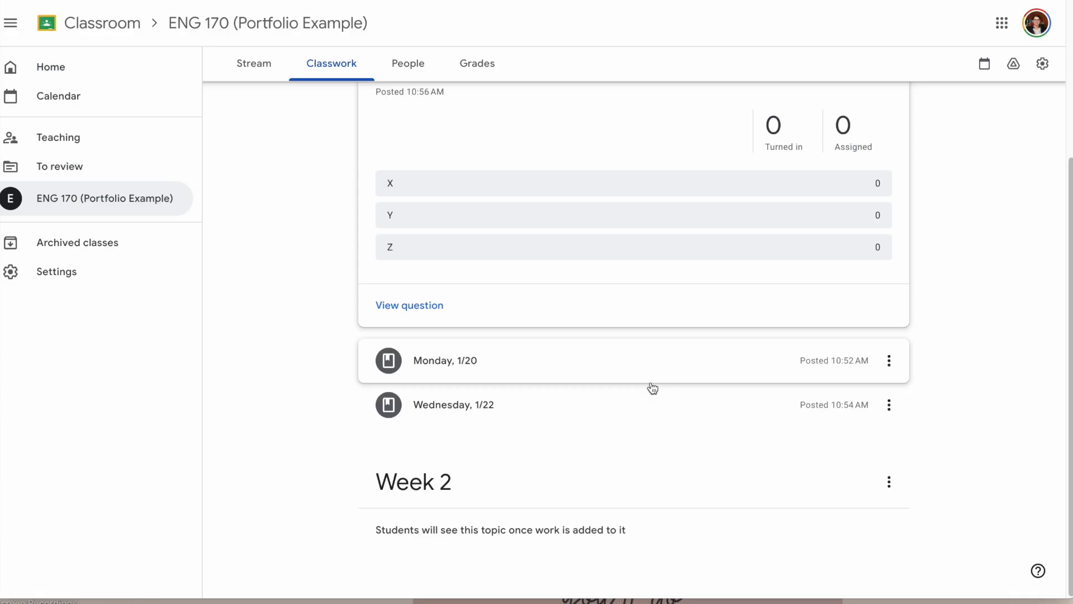
{"action": "scroll", "coordinate": [370, 295], "scroll_direction": "up", "scroll_amount": 2}
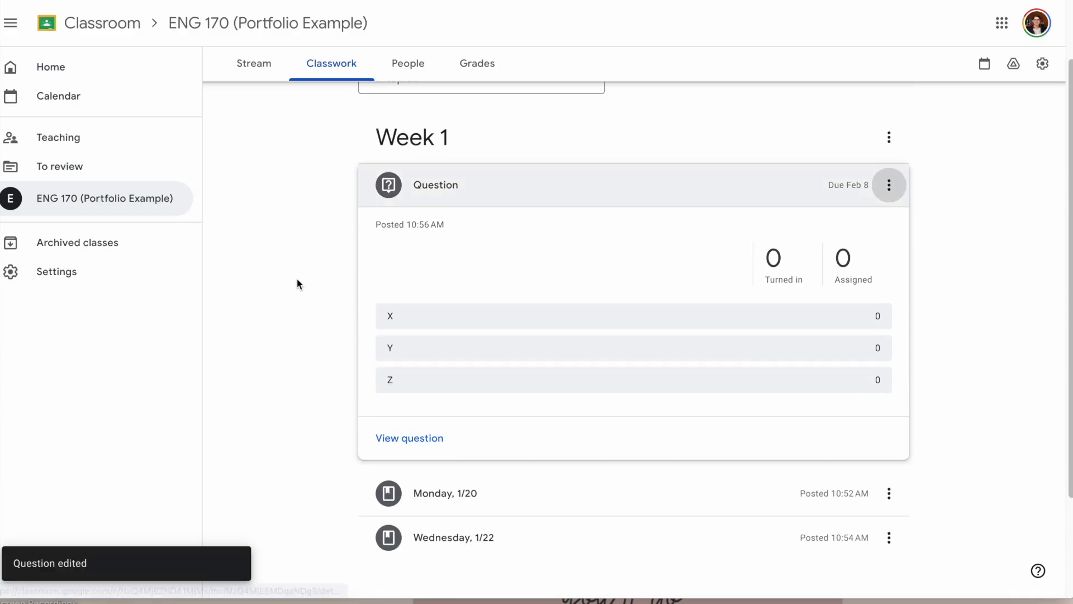
Open the full view of the posted Week 1 question and review its student answers page.
{"action": "scroll", "coordinate": [297, 283], "scroll_direction": "up", "scroll_amount": 1}
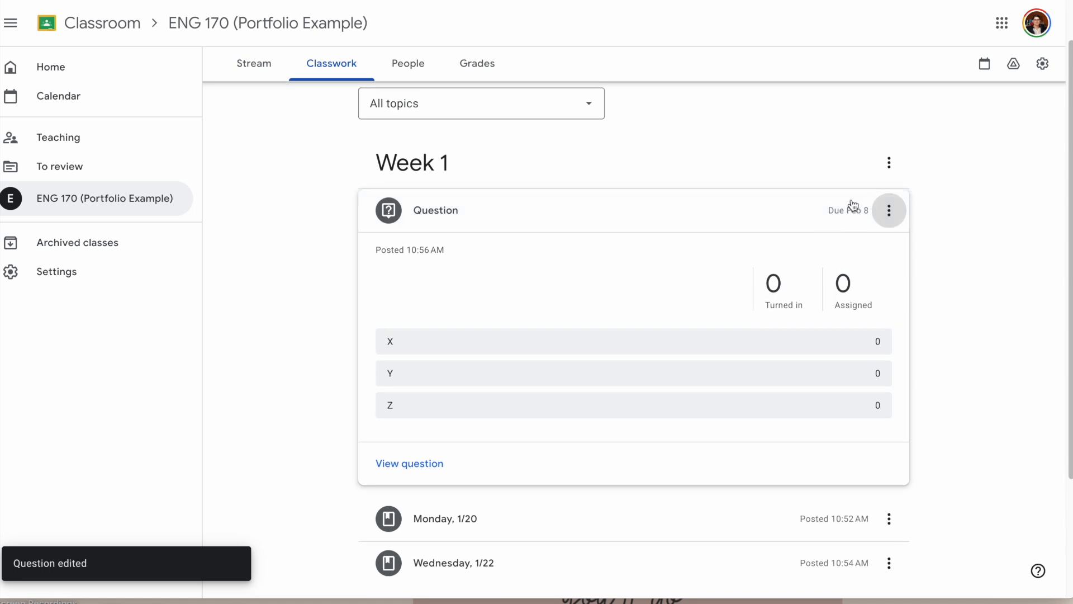
{"action": "scroll", "coordinate": [503, 260], "scroll_direction": "down", "scroll_amount": 1}
{"action": "scroll", "coordinate": [502, 261], "scroll_direction": "down", "scroll_amount": 1}
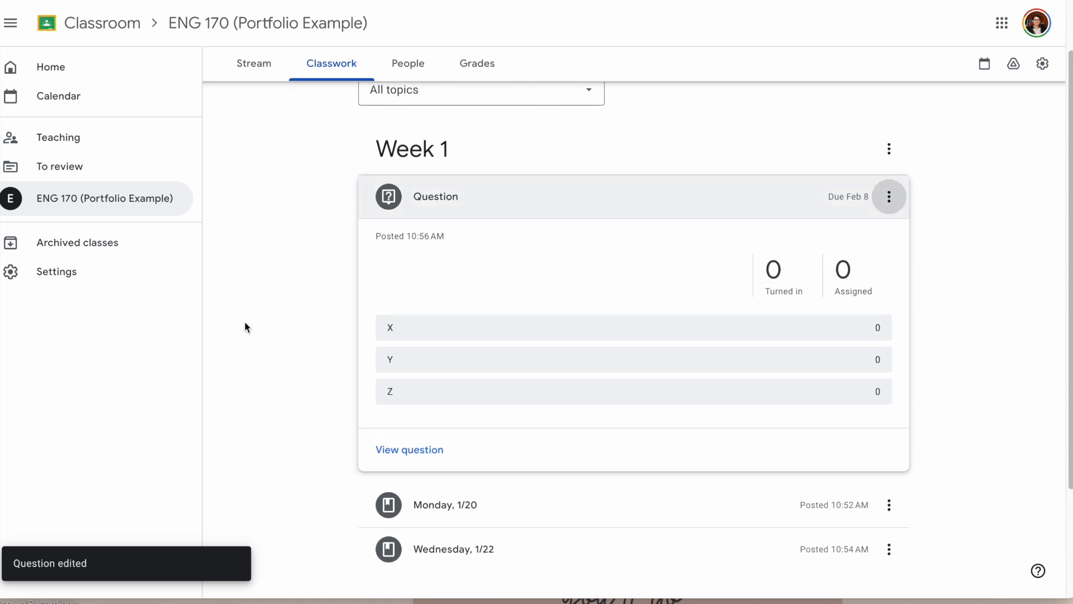
{"action": "scroll", "coordinate": [317, 384], "scroll_direction": "down", "scroll_amount": 1}
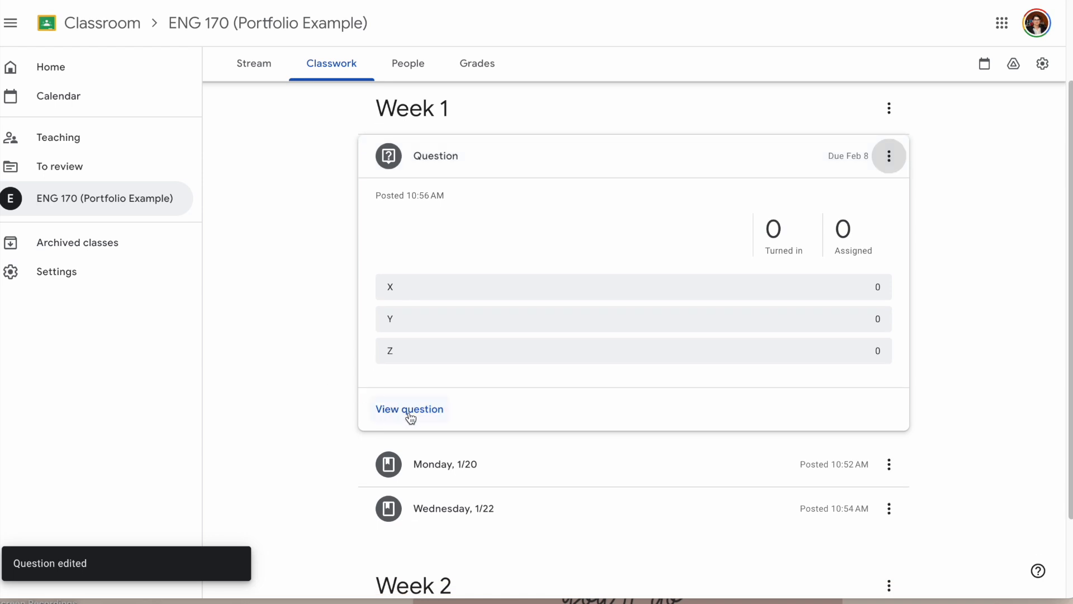
{"action": "left_click", "coordinate": [408, 410]}
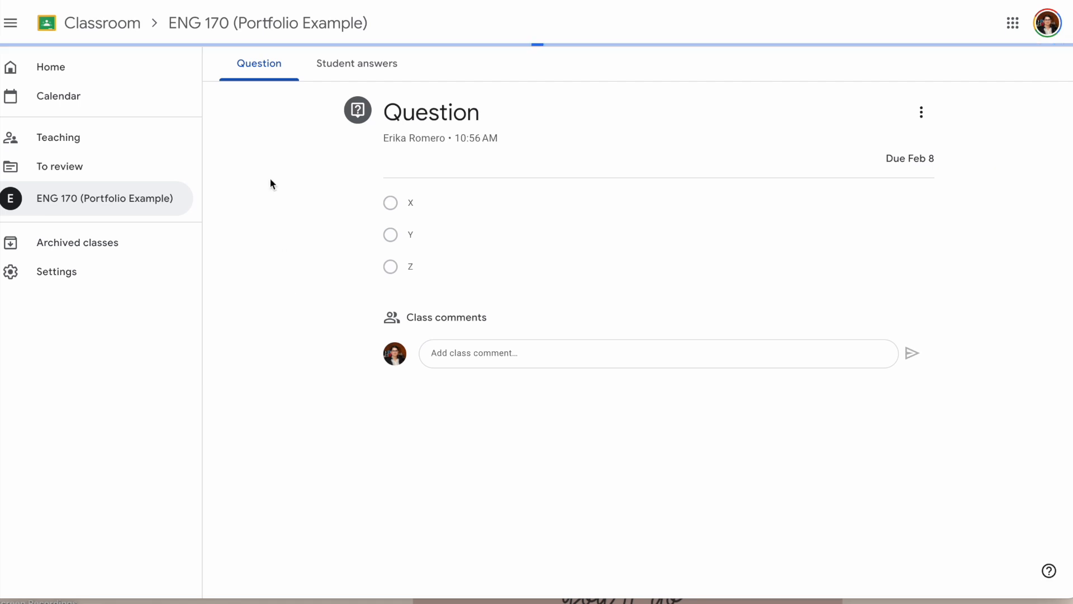
{"action": "left_click", "coordinate": [355, 69]}
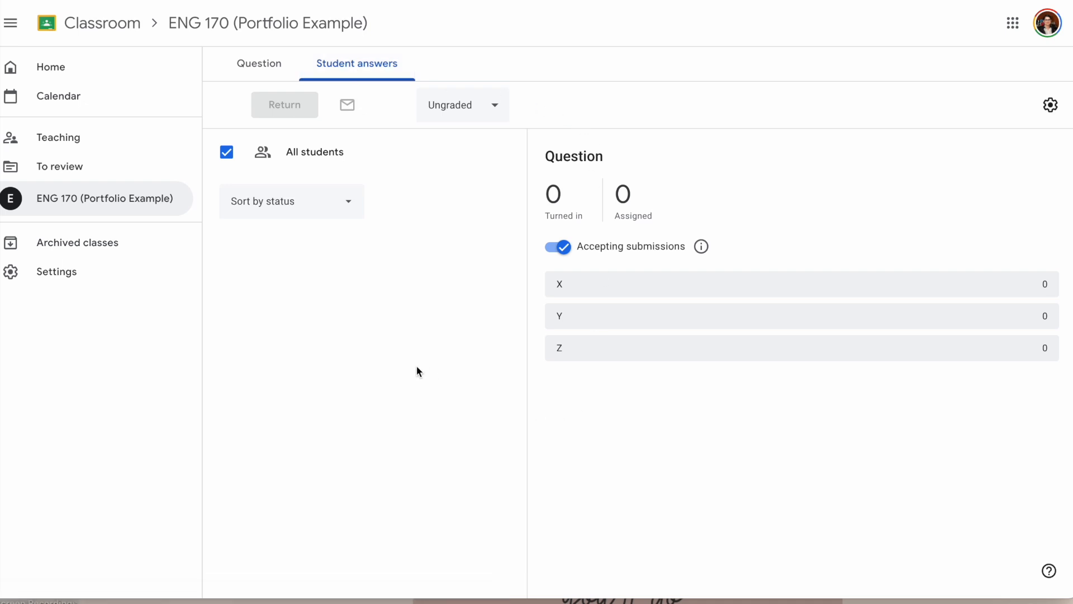
Move the Week 1 question down below the Monday, 1/20 and Wednesday, 1/22 materials, and collapse its details.
{"action": "left_click", "coordinate": [902, 155]}
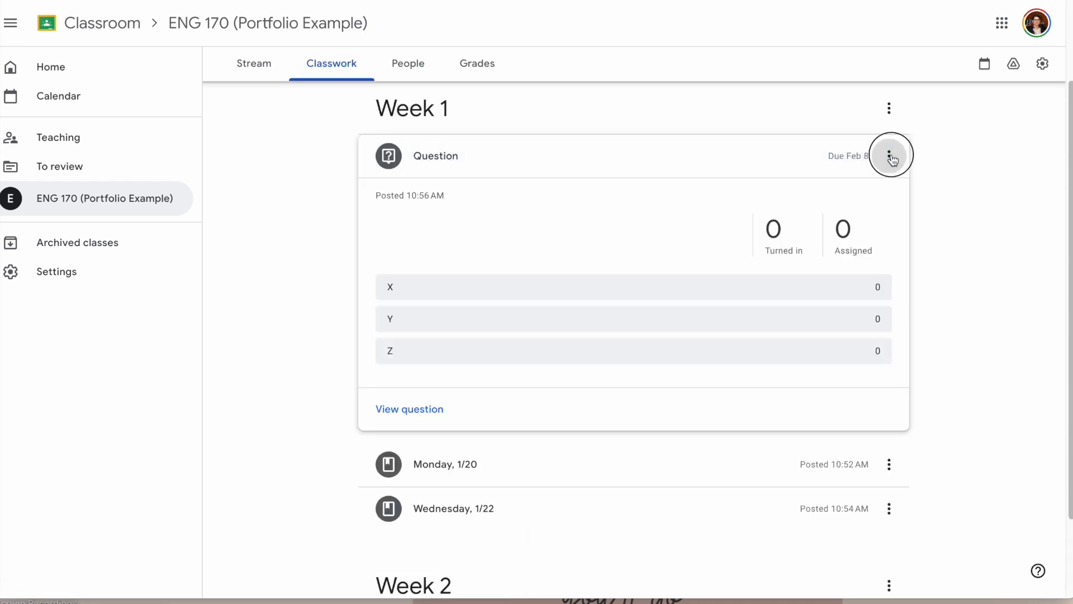
{"action": "left_click", "coordinate": [917, 345]}
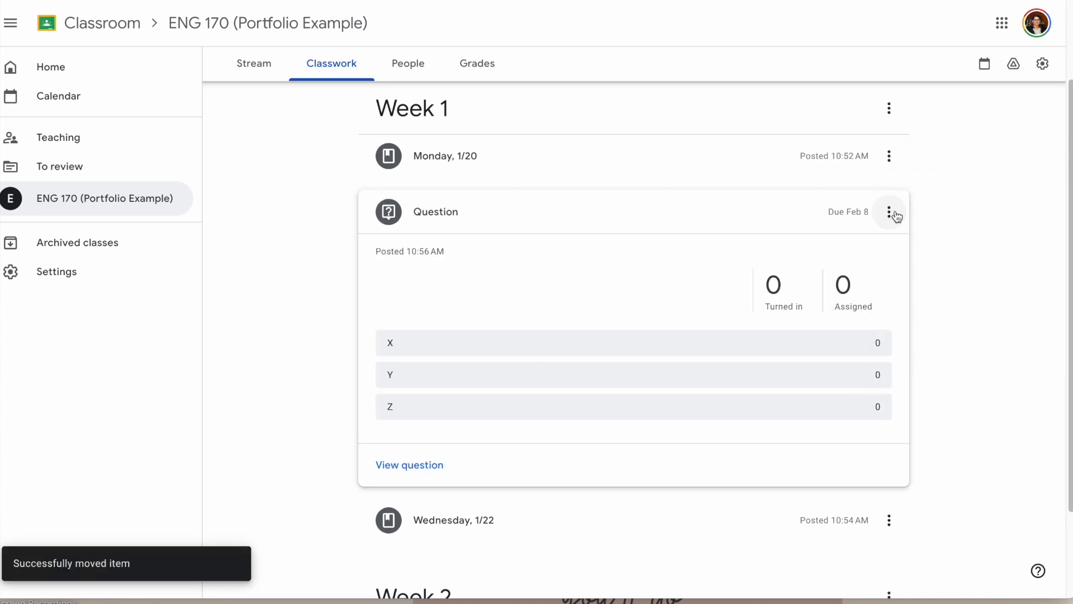
{"action": "left_click", "coordinate": [888, 211]}
{"action": "left_click", "coordinate": [904, 403]}
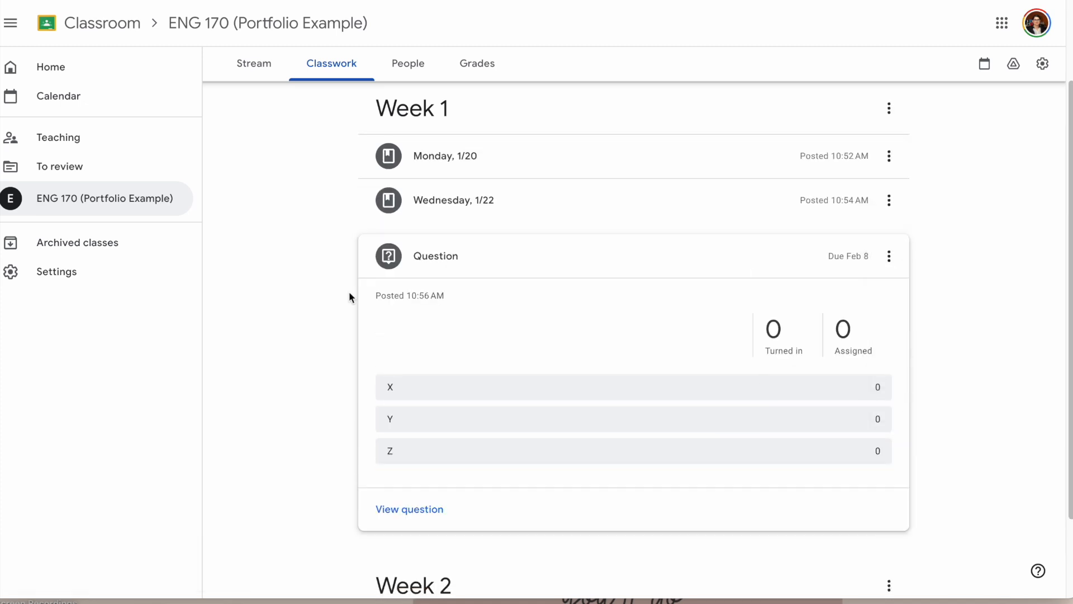
{"action": "left_click", "coordinate": [491, 268]}
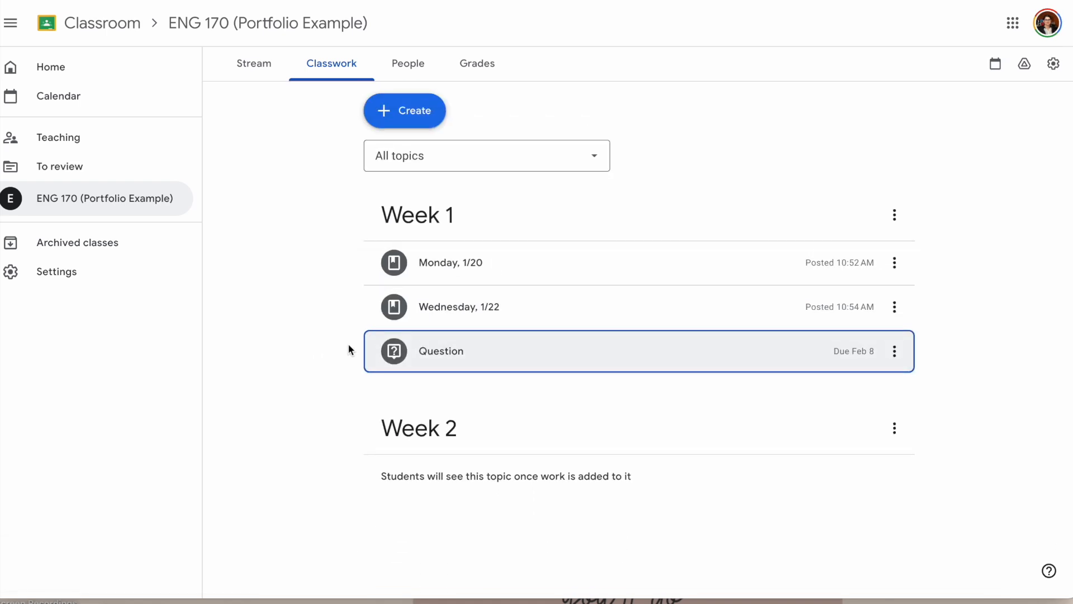
Create a new assignment titled "Assignment 1.1" with the instructions "for this assignment...".
{"action": "left_click", "coordinate": [398, 111]}
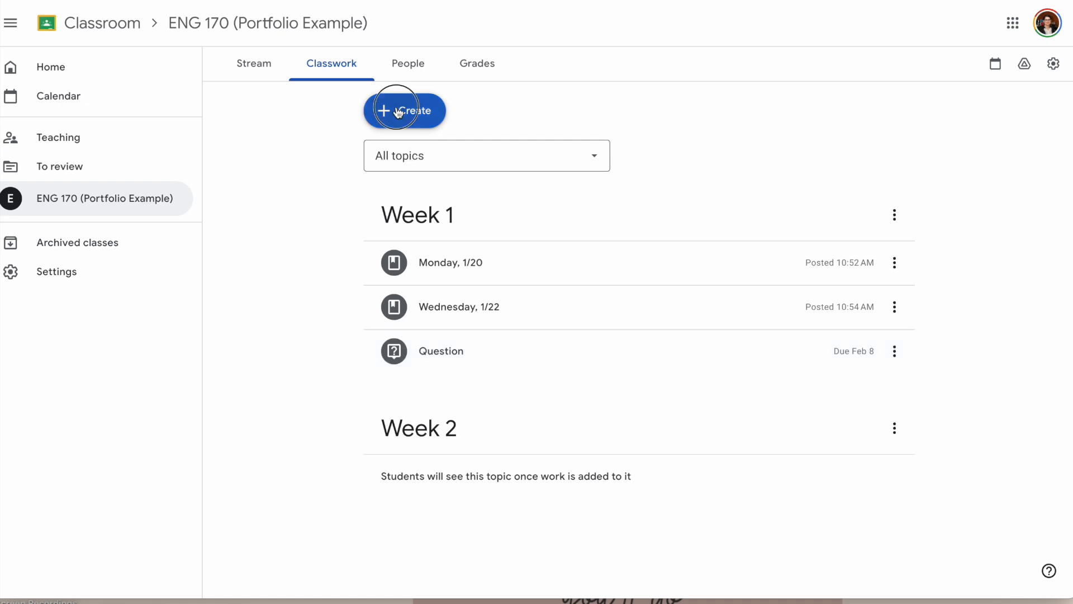
{"action": "left_click", "coordinate": [433, 156]}
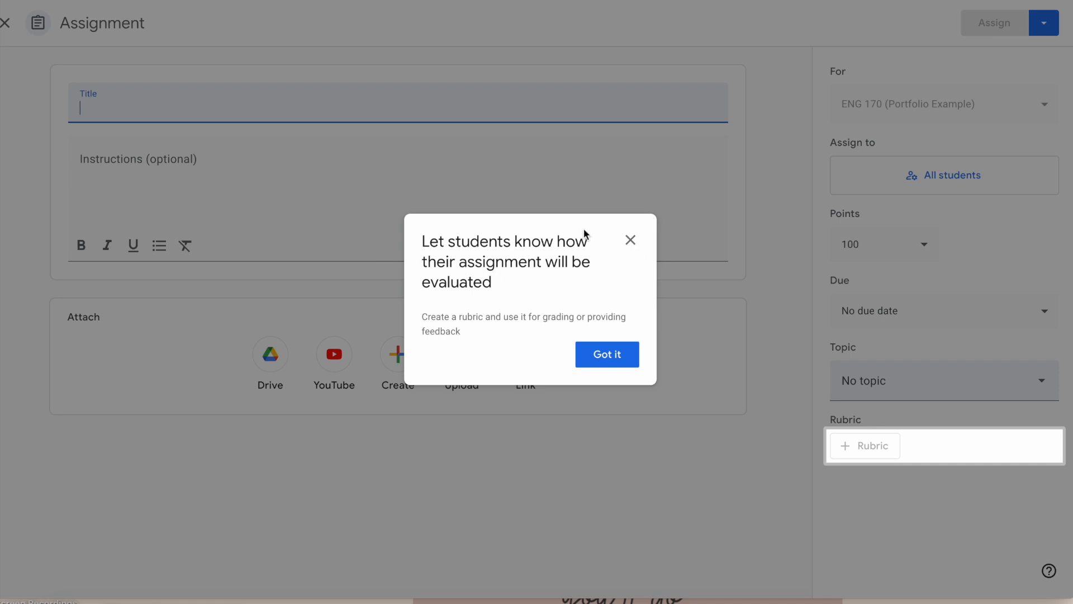
{"action": "left_click", "coordinate": [631, 242]}
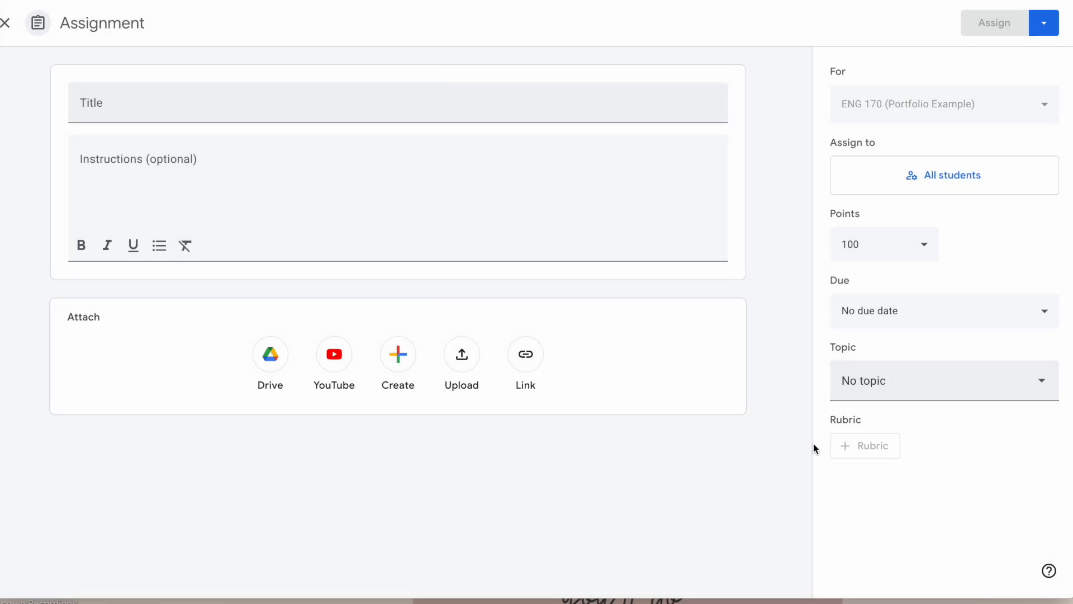
{"action": "left_click", "coordinate": [110, 99]}
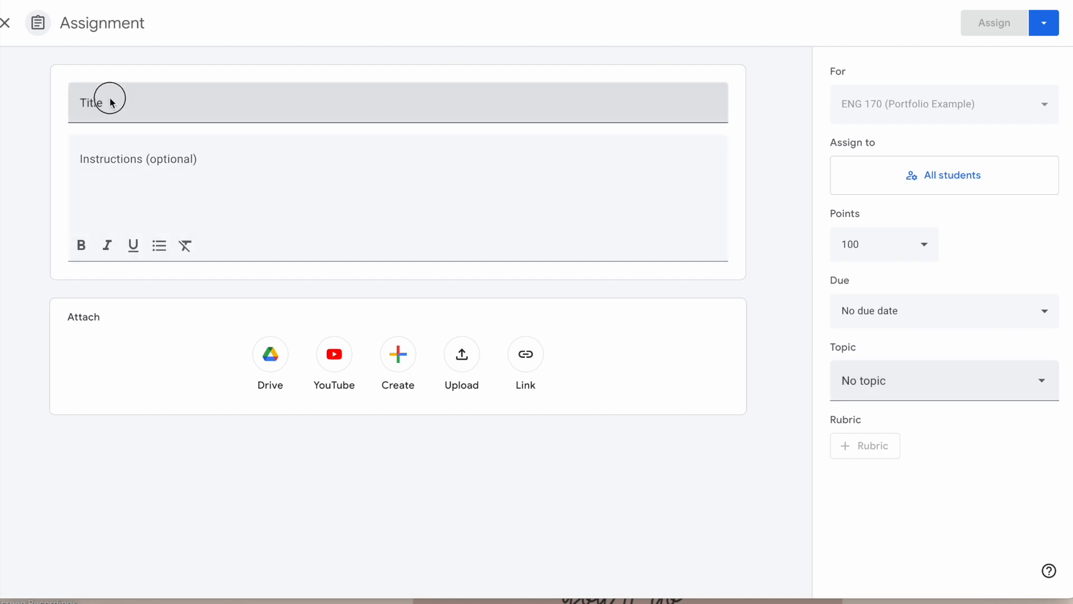
{"action": "type", "text": "Assignment 1.1"}
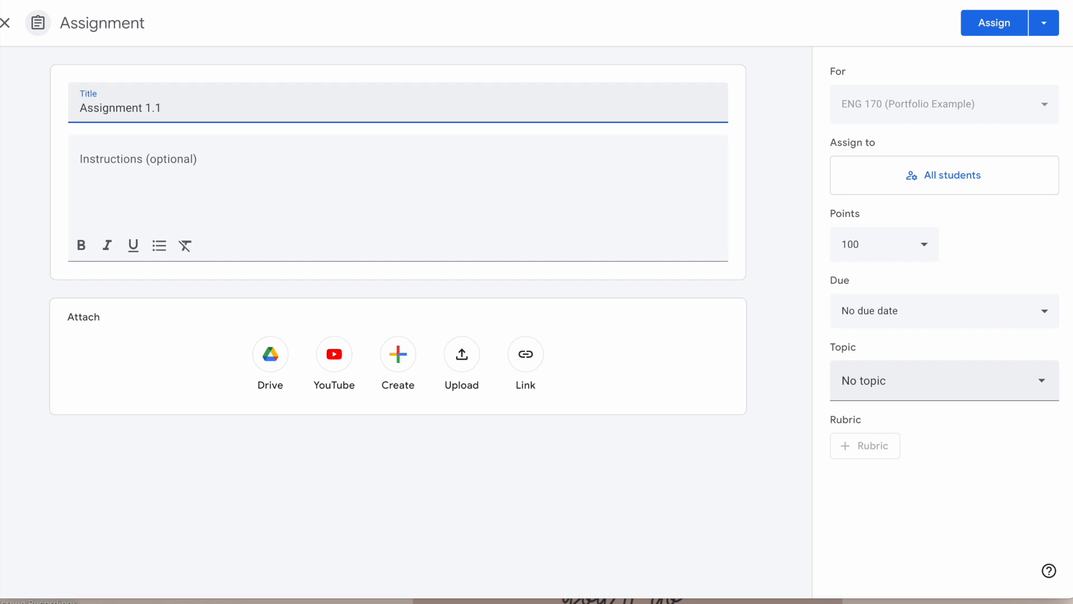
{"action": "left_click", "coordinate": [191, 164]}
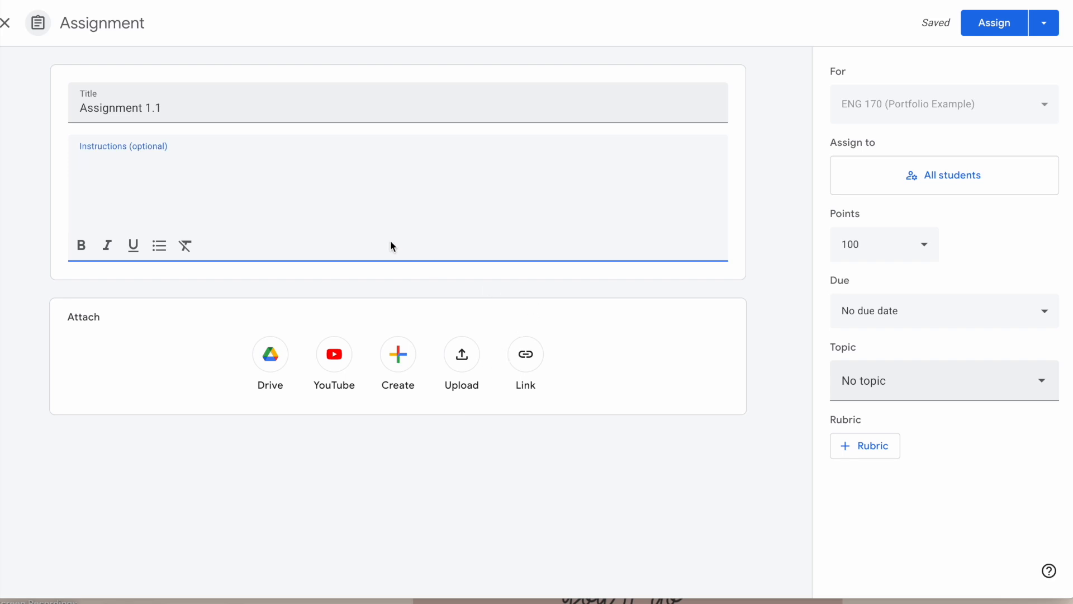
{"action": "type", "text": "for this assignment..."}
Set the assignment's points to 50 and its due date to Saturday, February 15, 2025.
{"action": "left_click", "coordinate": [845, 241]}
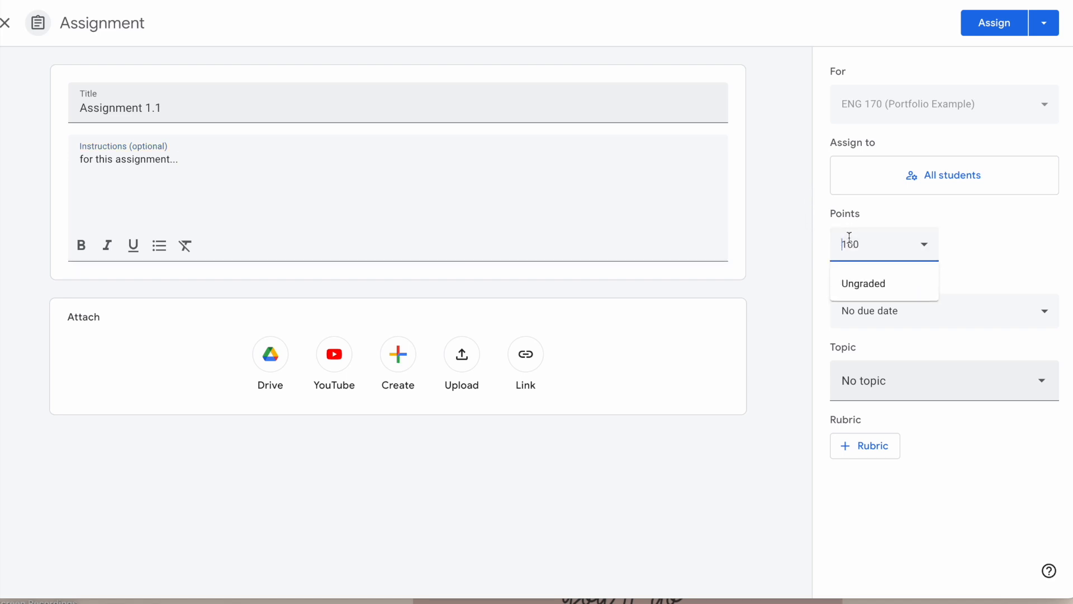
{"action": "left_click", "coordinate": [868, 240]}
{"action": "key", "text": "BackSpace"}
{"action": "key", "text": "BackSpace"}
{"action": "key", "text": "BackSpace"}
{"action": "left_click", "coordinate": [800, 250]}
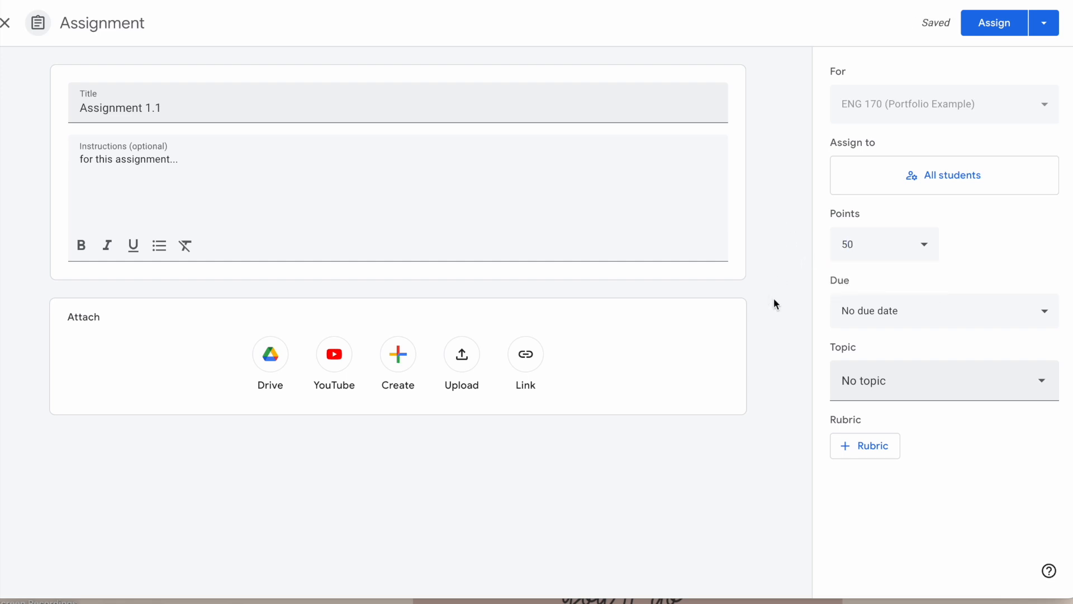
{"action": "left_click", "coordinate": [856, 313]}
{"action": "left_click", "coordinate": [981, 369]}
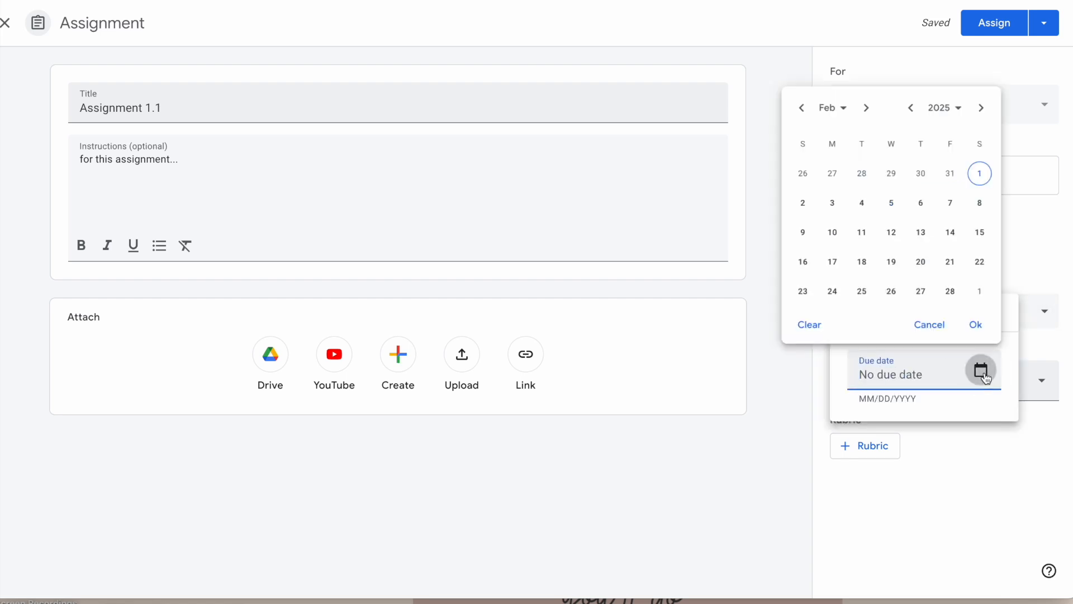
{"action": "left_click", "coordinate": [978, 223]}
{"action": "left_click", "coordinate": [793, 381]}
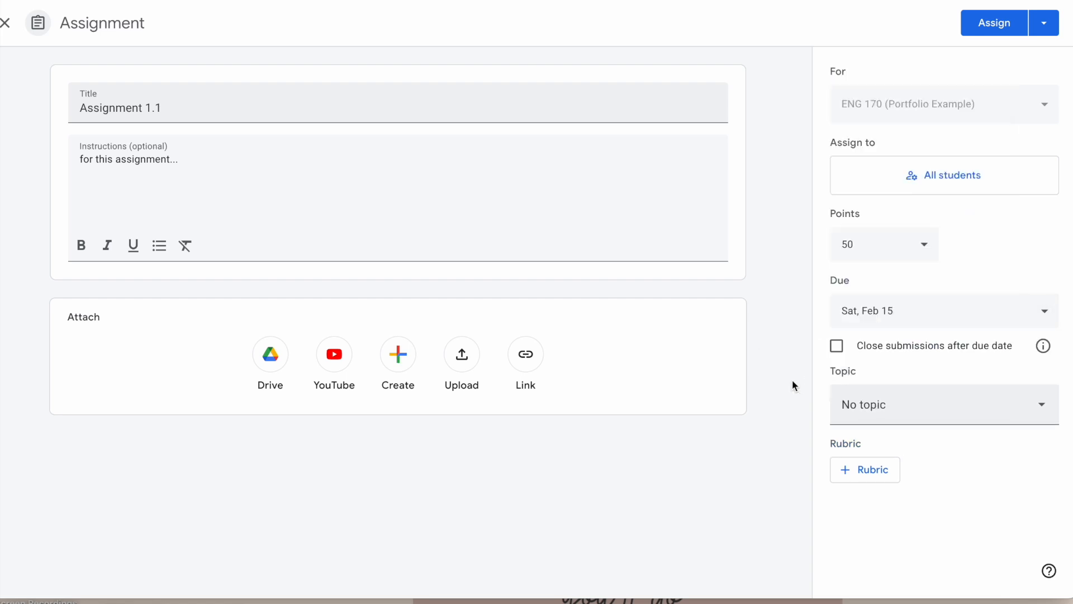
Set the assignment to close submissions after the due date and place it under the Week 1 topic.
{"action": "left_click", "coordinate": [834, 347]}
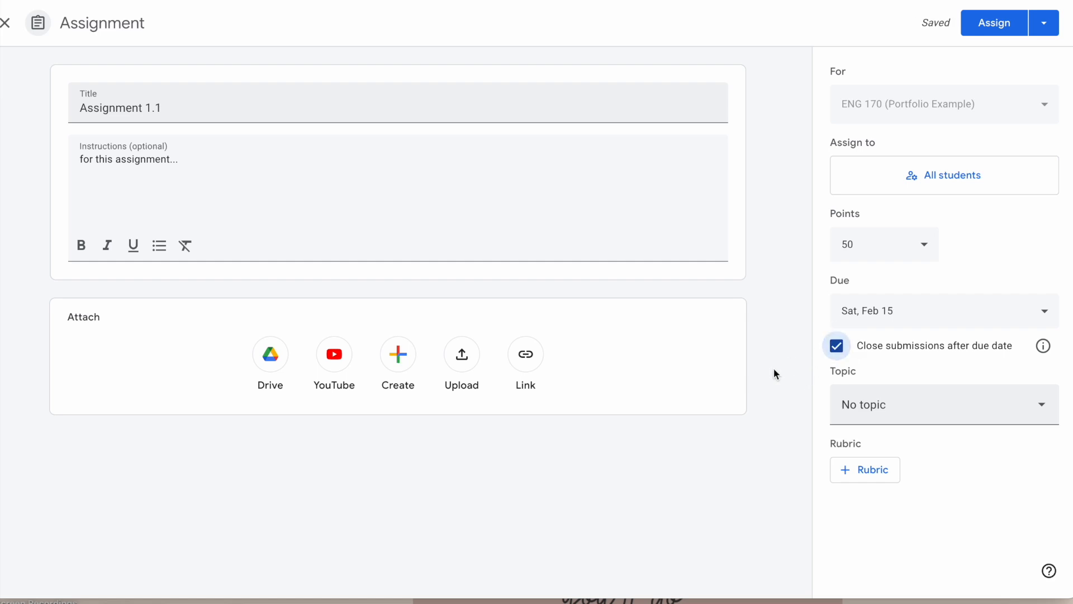
{"action": "left_click", "coordinate": [858, 407]}
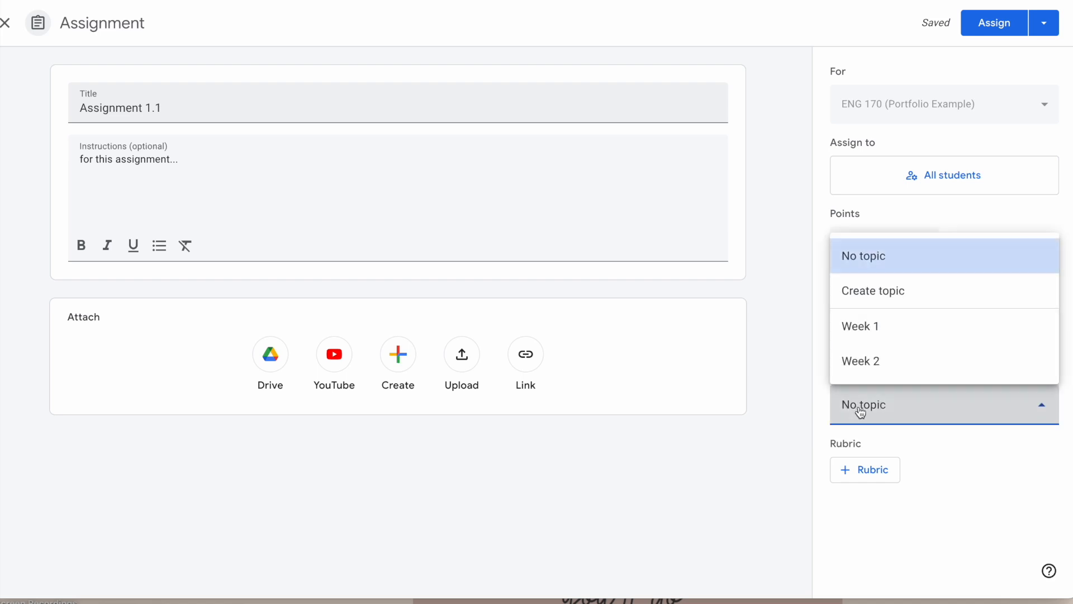
{"action": "left_click", "coordinate": [859, 334]}
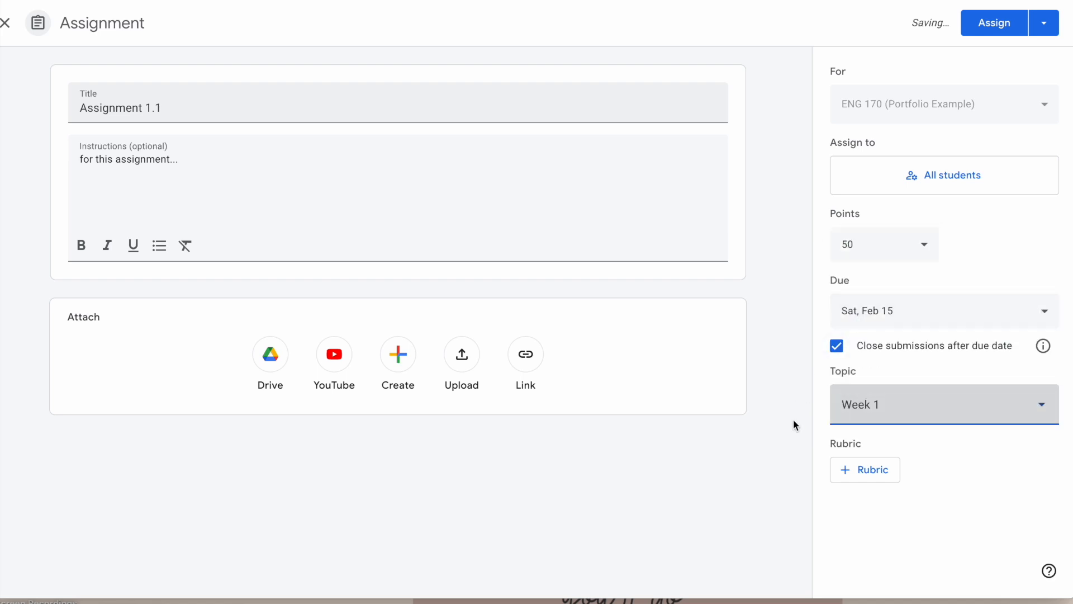
Create a new rubric for Assignment 1.1 and add two more blank criteria to it.
{"action": "left_click", "coordinate": [844, 465]}
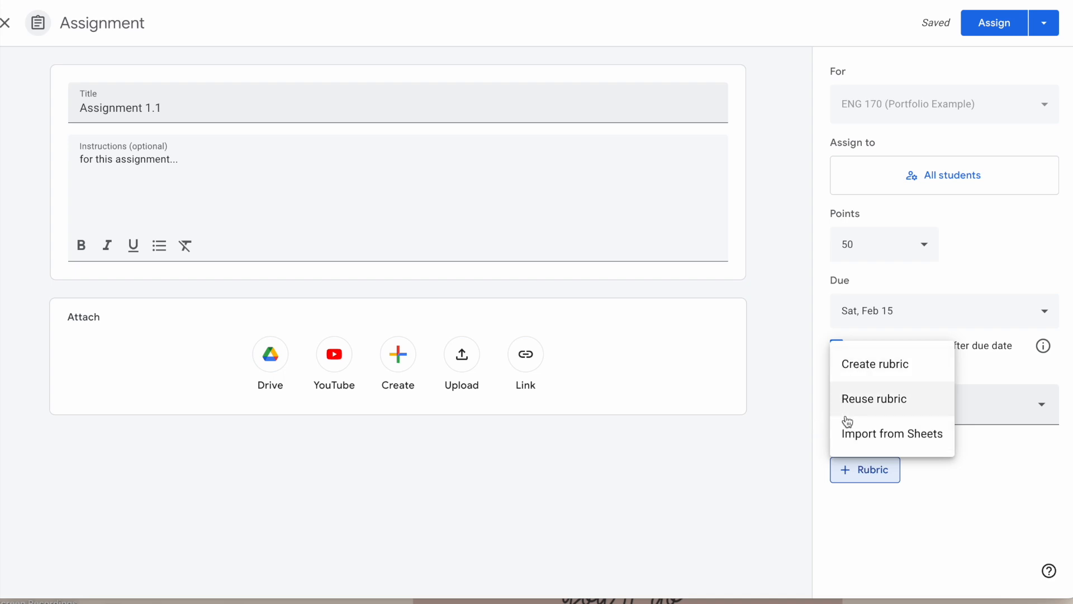
{"action": "left_click", "coordinate": [861, 364]}
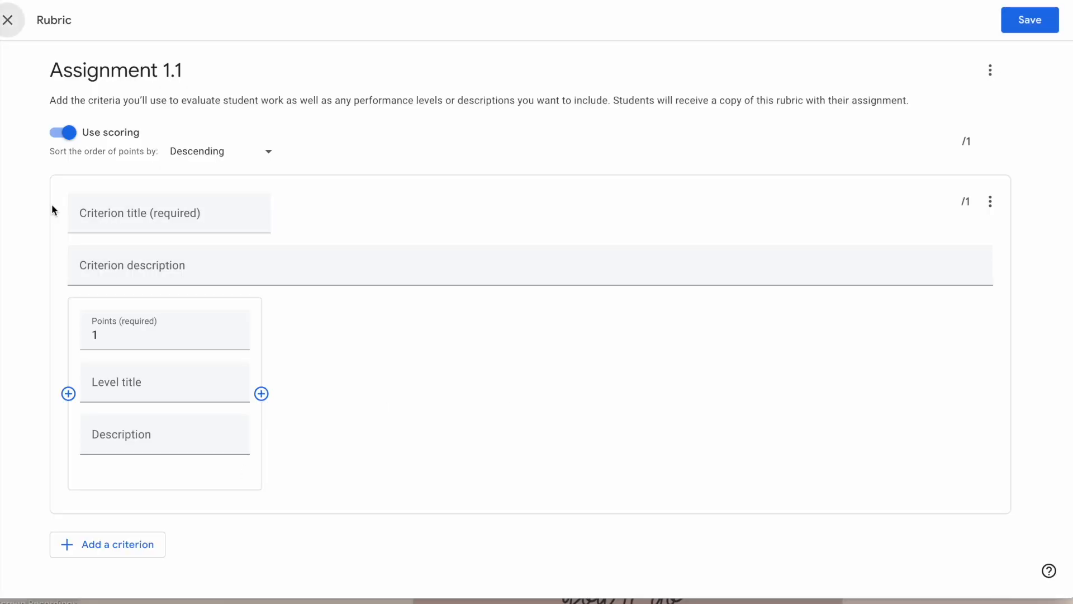
{"action": "left_click", "coordinate": [129, 218]}
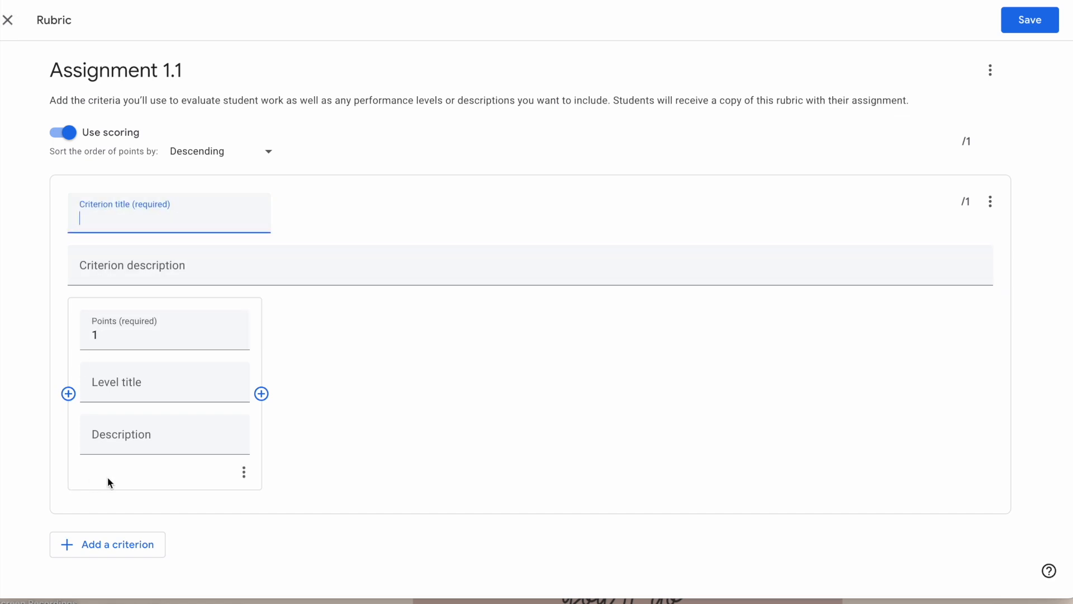
{"action": "left_click", "coordinate": [95, 553]}
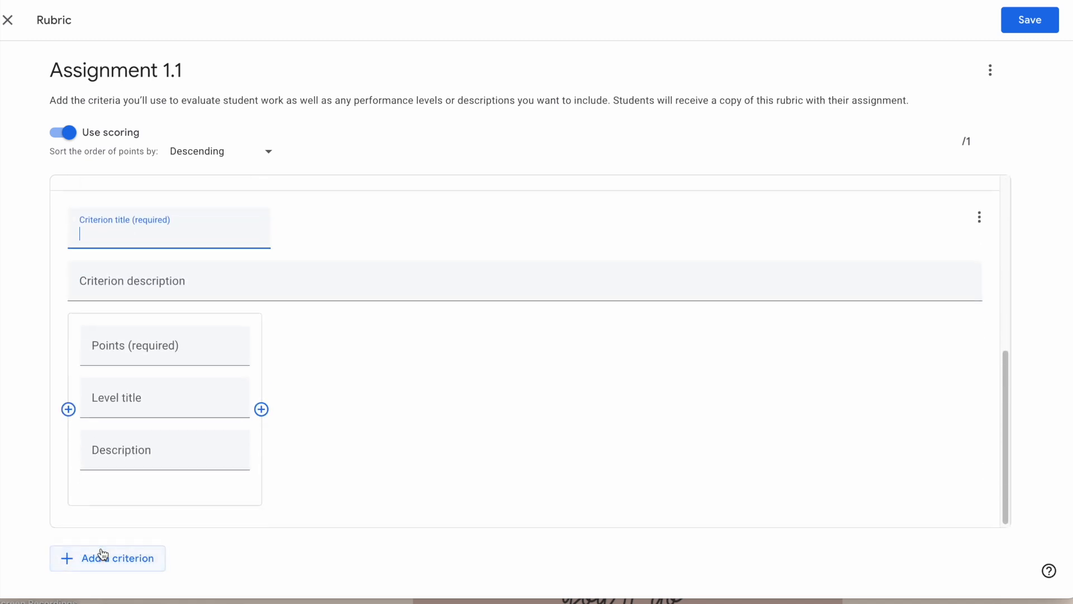
{"action": "left_click", "coordinate": [129, 558]}
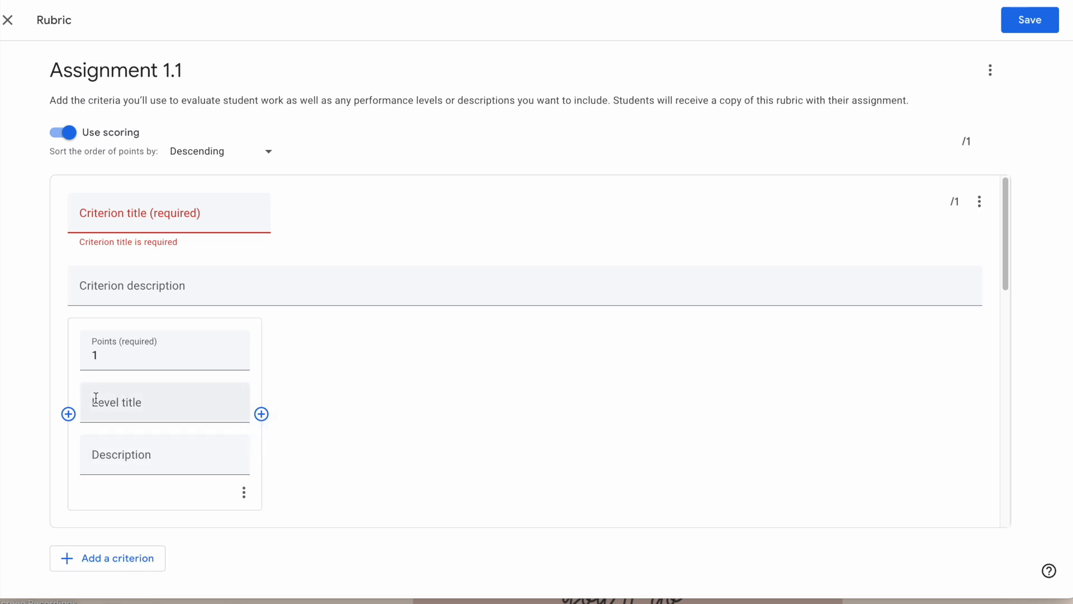
Title the first rubric criterion "MLA Citations" and name its 1-point level "Below Expectations".
{"action": "left_click", "coordinate": [117, 213]}
{"action": "type", "text": "MLA "}
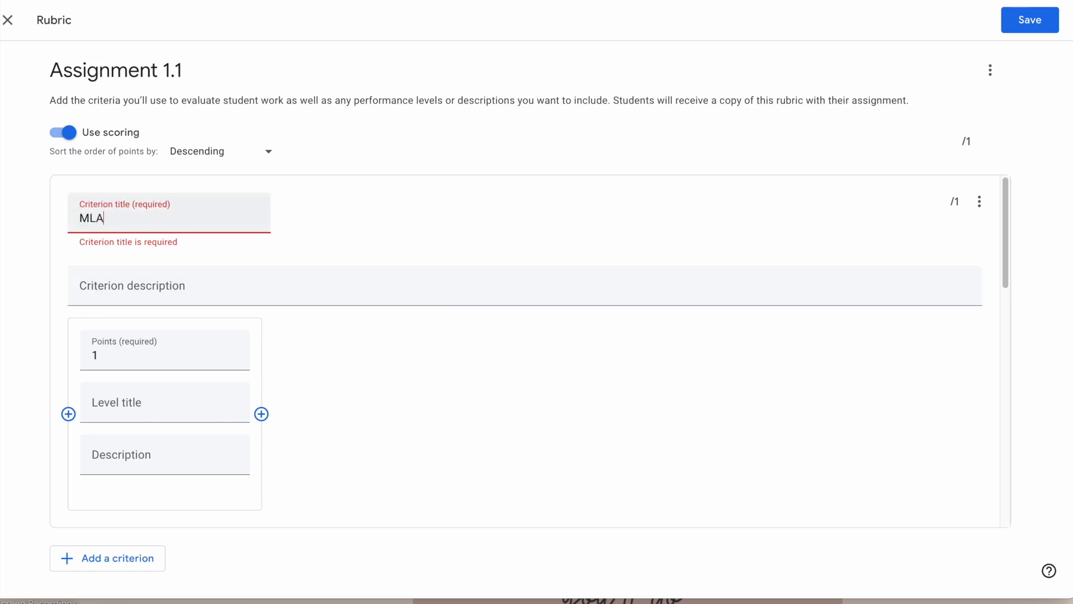
{"action": "type", "text": "Citations"}
{"action": "left_click", "coordinate": [124, 292]}
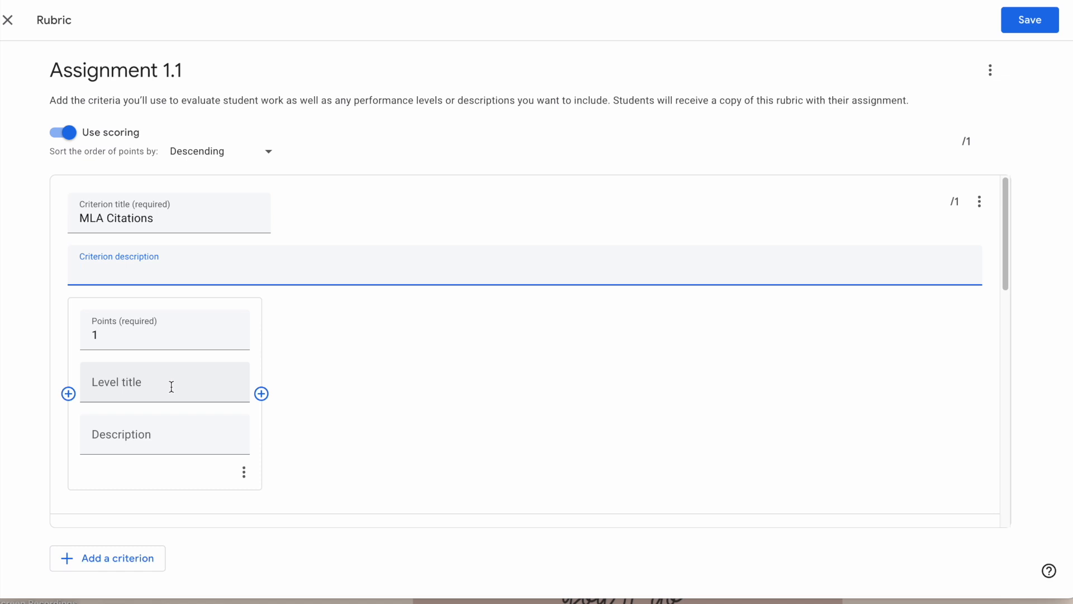
{"action": "left_click", "coordinate": [142, 384]}
{"action": "type", "text": "Below Expectation"}
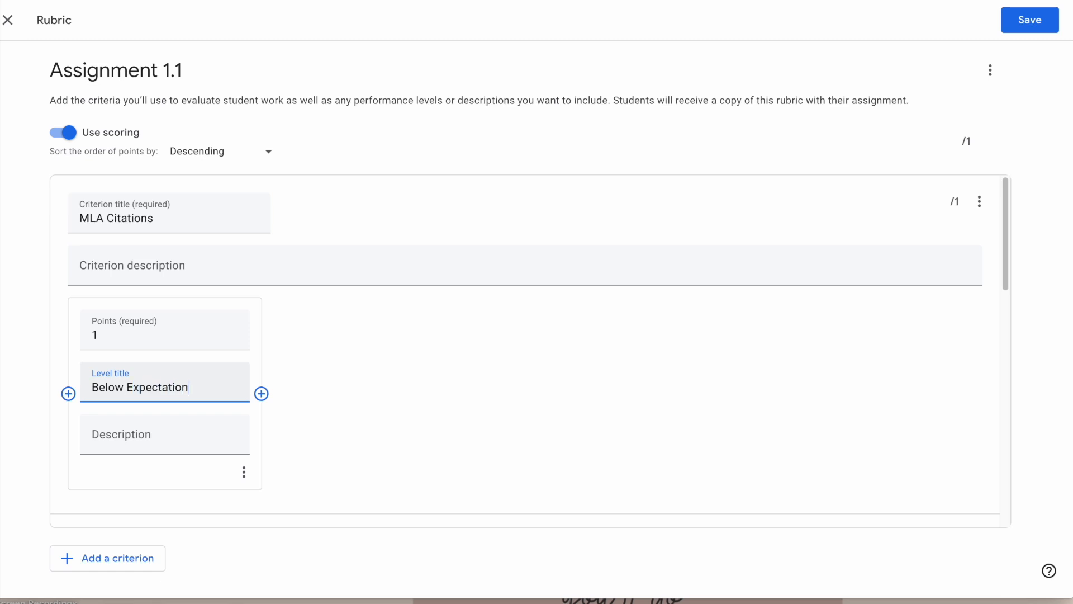
{"action": "left_click", "coordinate": [178, 440]}
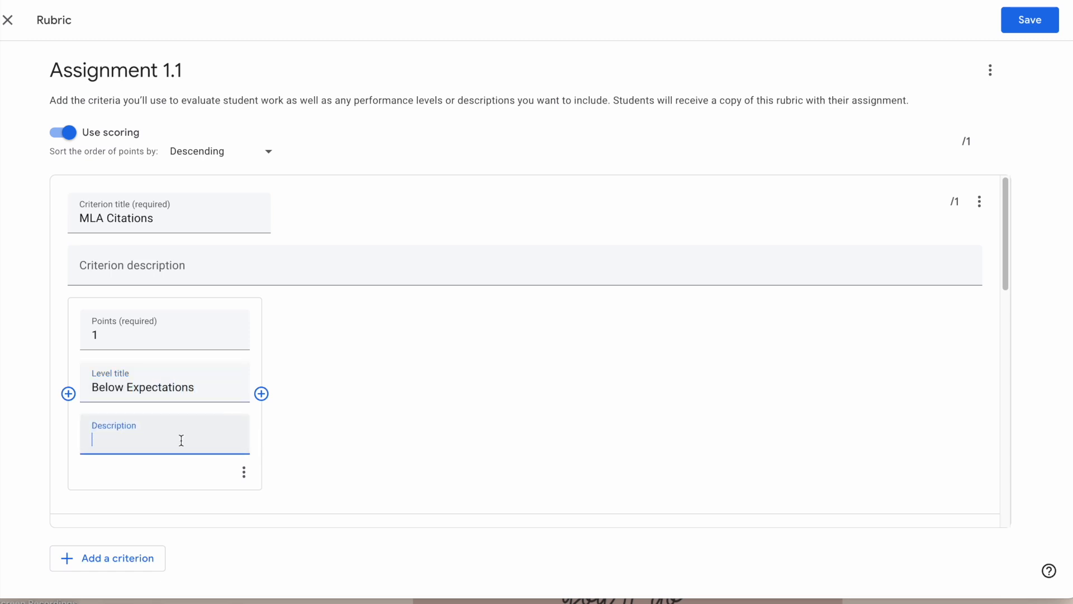
Add a second level to the MLA Citations criterion, worth 3 points and titled "Meets Expectations".
{"action": "left_click", "coordinate": [264, 395]}
{"action": "left_click", "coordinate": [427, 331]}
{"action": "left_click", "coordinate": [427, 331]}
{"action": "left_click", "coordinate": [428, 332]}
{"action": "left_click", "coordinate": [348, 379]}
{"action": "type", "text": "Meets Expoc"}
{"action": "key", "text": "BackSpace"}
{"action": "key", "text": "BackSpace"}
{"action": "type", "text": "ectations"}
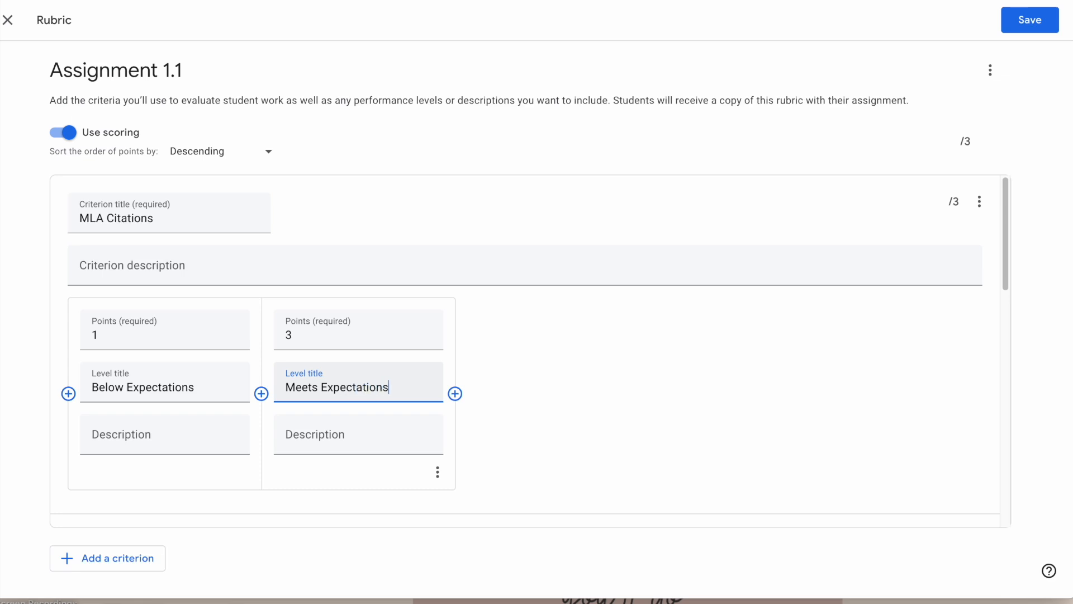
Add a third level to the MLA Citations criterion, worth 5 points and titled "Exceeds Expectations".
{"action": "left_click", "coordinate": [455, 394]}
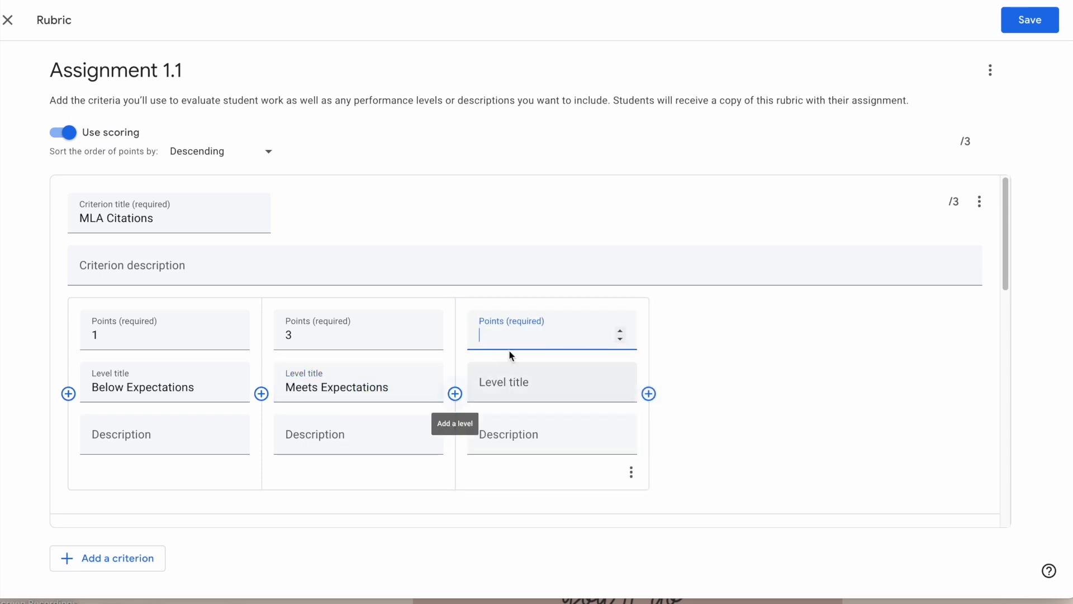
{"action": "type", "text": "5"}
{"action": "left_click", "coordinate": [514, 376]}
{"action": "type", "text": "Exceede"}
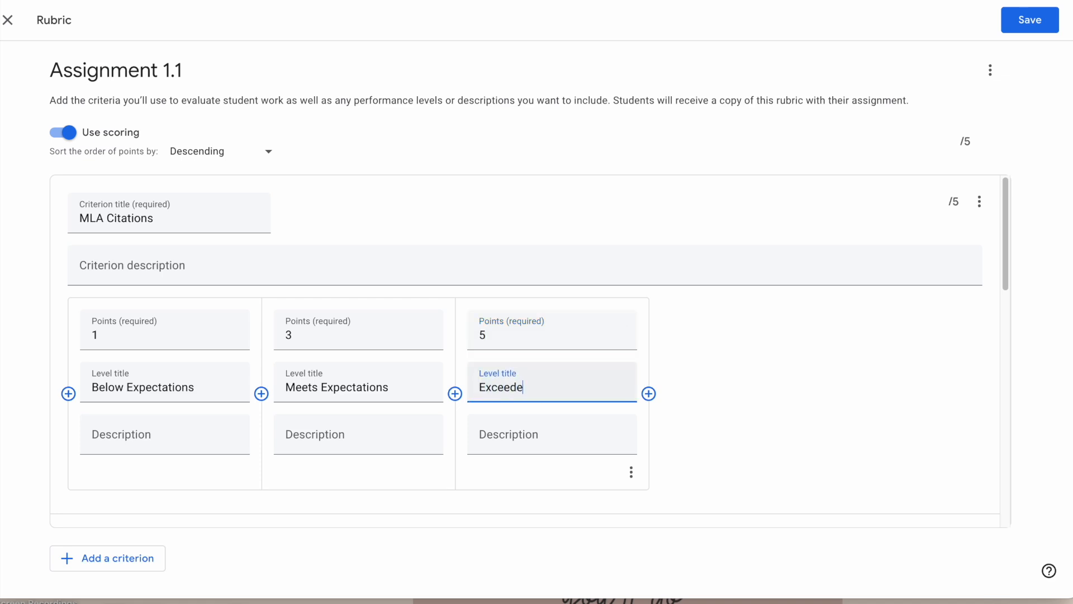
{"action": "key", "text": "BackSpace"}
{"action": "type", "text": "s Expectations"}
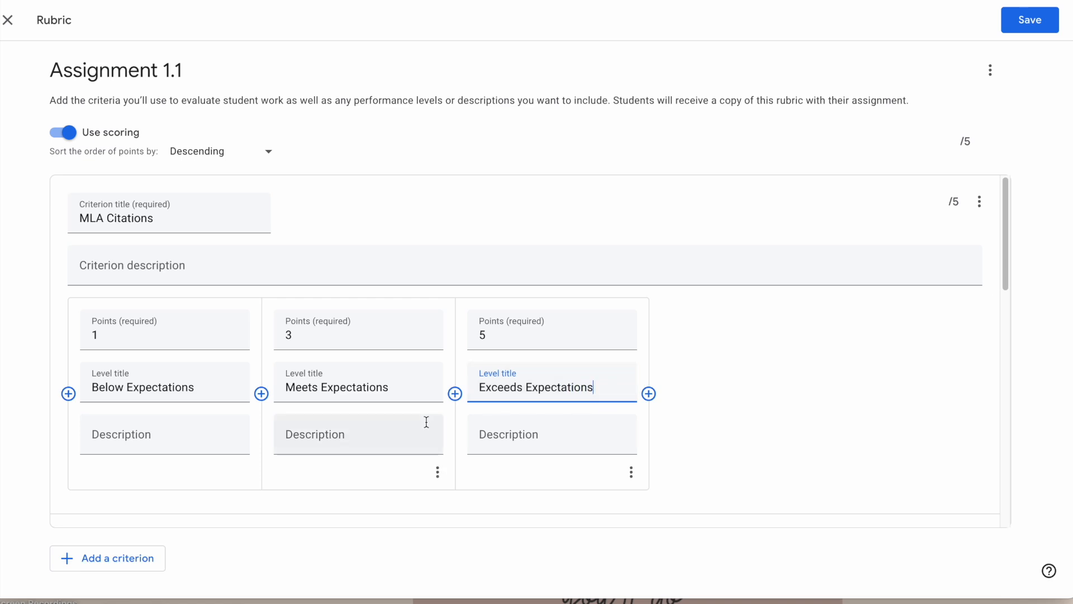
Delete the two blank criteria below MLA Citations and save the rubric.
{"action": "scroll", "coordinate": [351, 472], "scroll_direction": "down", "scroll_amount": 1}
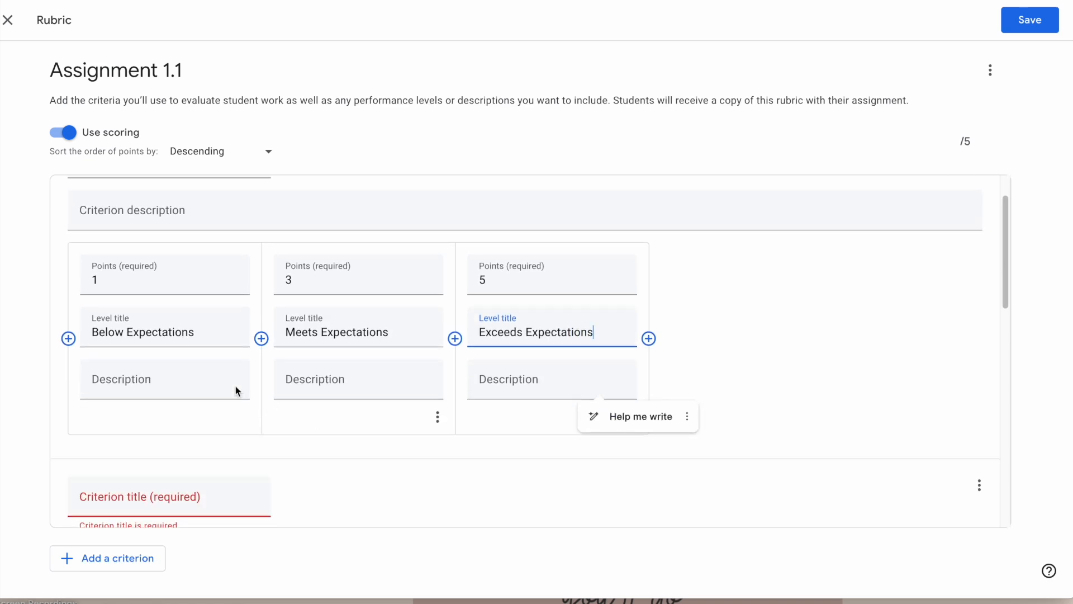
{"action": "scroll", "coordinate": [273, 391], "scroll_direction": "down", "scroll_amount": 1}
{"action": "scroll", "coordinate": [272, 394], "scroll_direction": "down", "scroll_amount": 6}
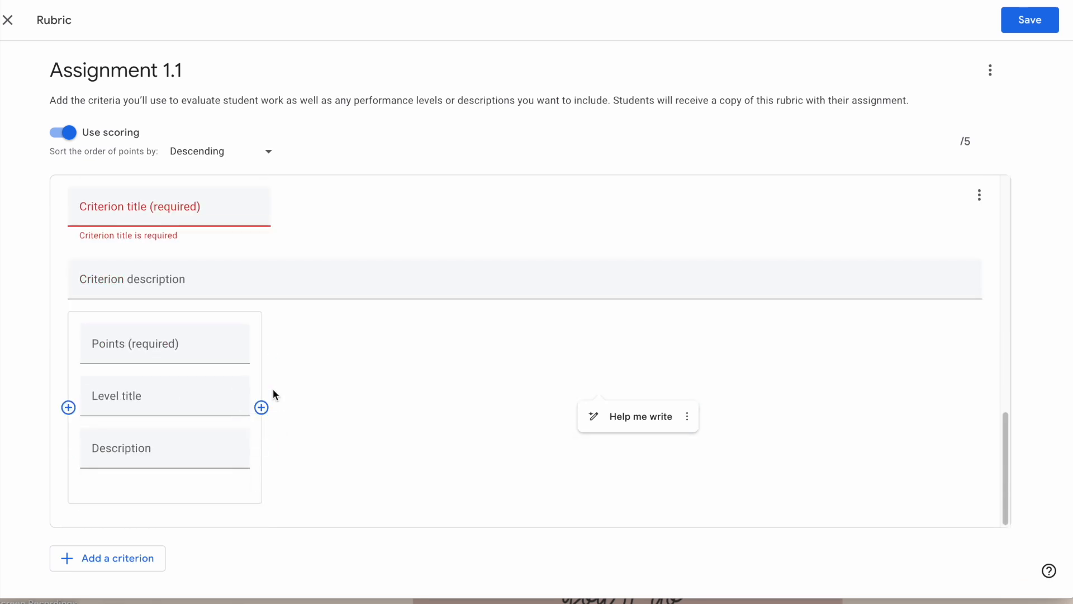
{"action": "scroll", "coordinate": [273, 391], "scroll_direction": "up", "scroll_amount": 6}
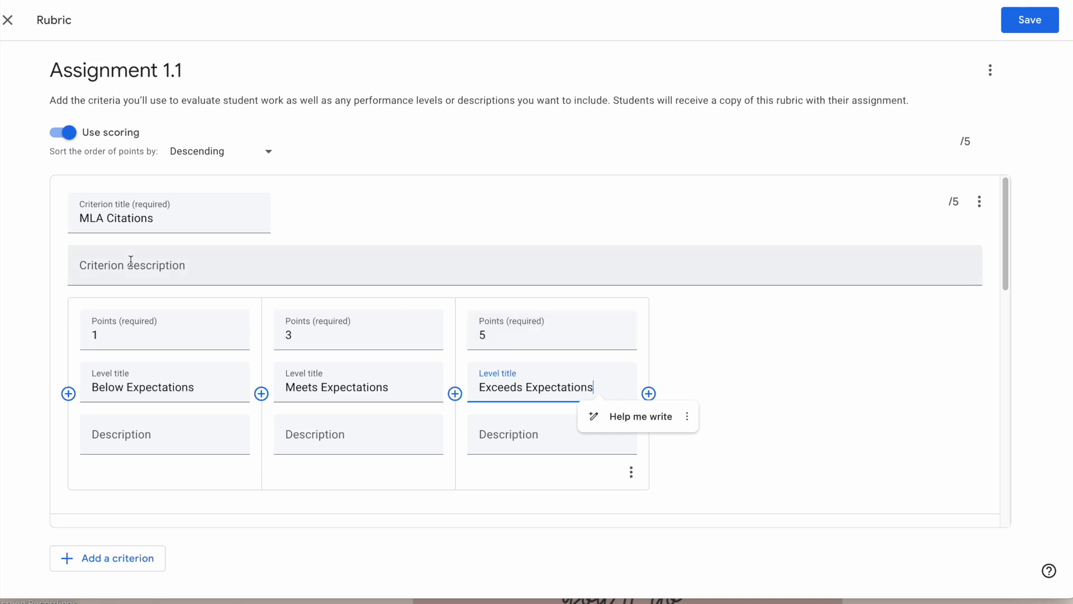
{"action": "scroll", "coordinate": [116, 278], "scroll_direction": "down", "scroll_amount": 4}
{"action": "scroll", "coordinate": [116, 279], "scroll_direction": "down", "scroll_amount": 2}
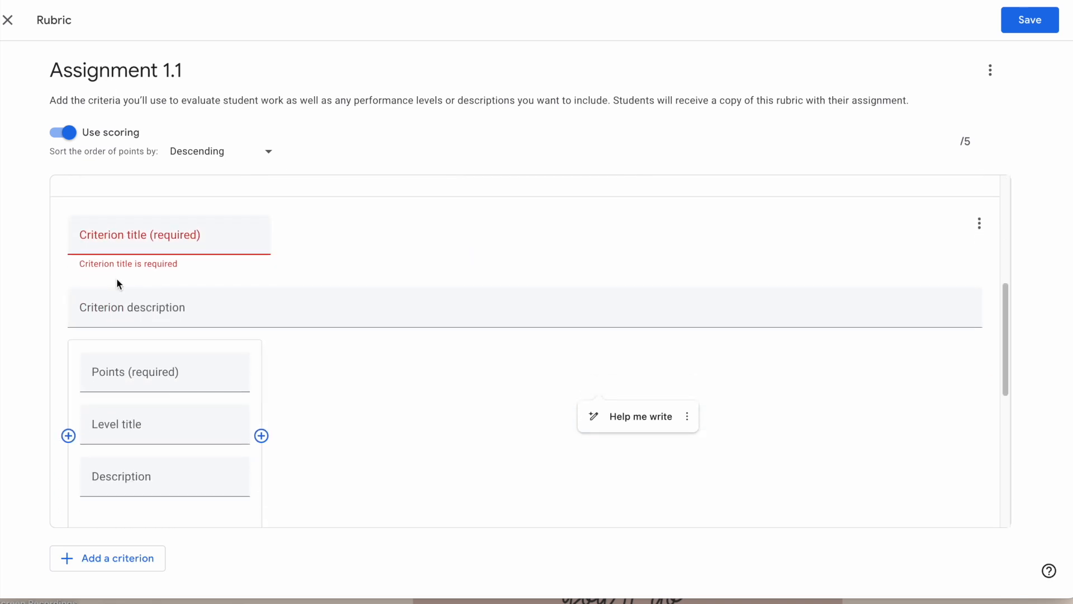
{"action": "left_click", "coordinate": [979, 225]}
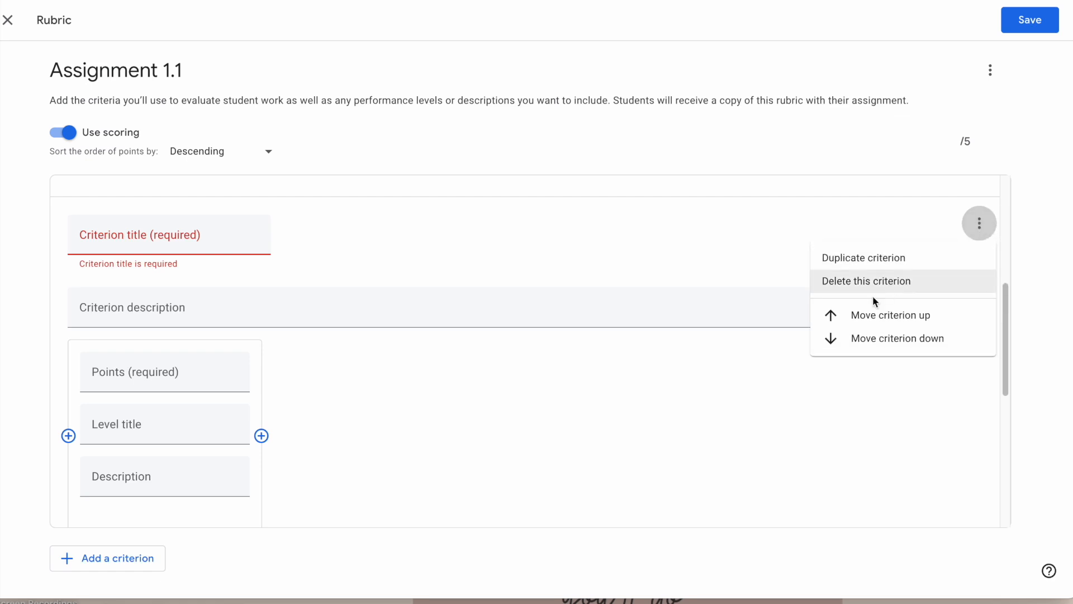
{"action": "left_click", "coordinate": [850, 281]}
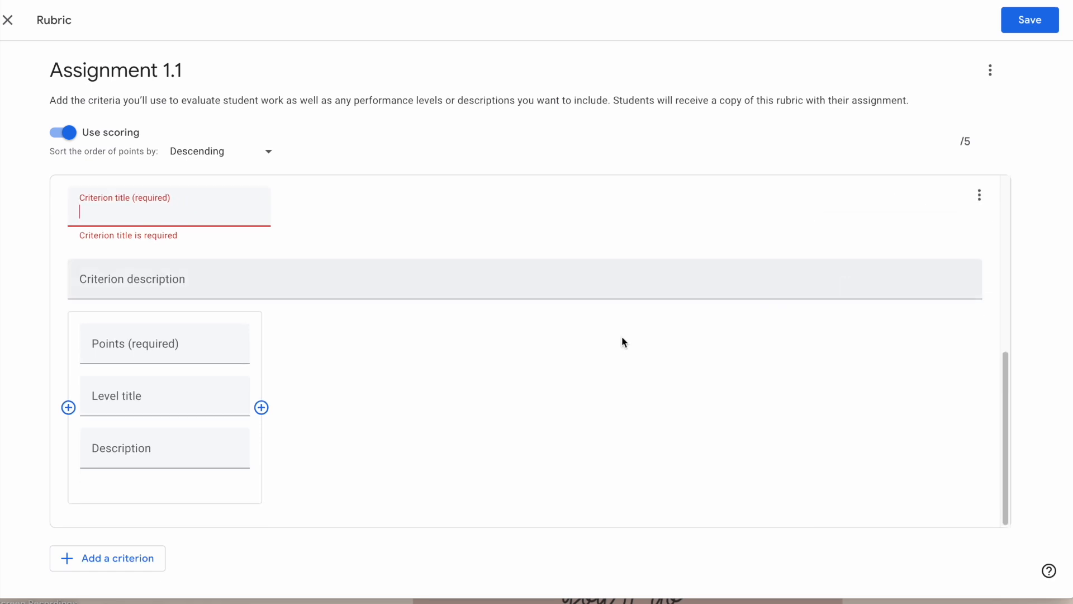
{"action": "scroll", "coordinate": [479, 395], "scroll_direction": "up", "scroll_amount": 1}
{"action": "left_click", "coordinate": [978, 286]}
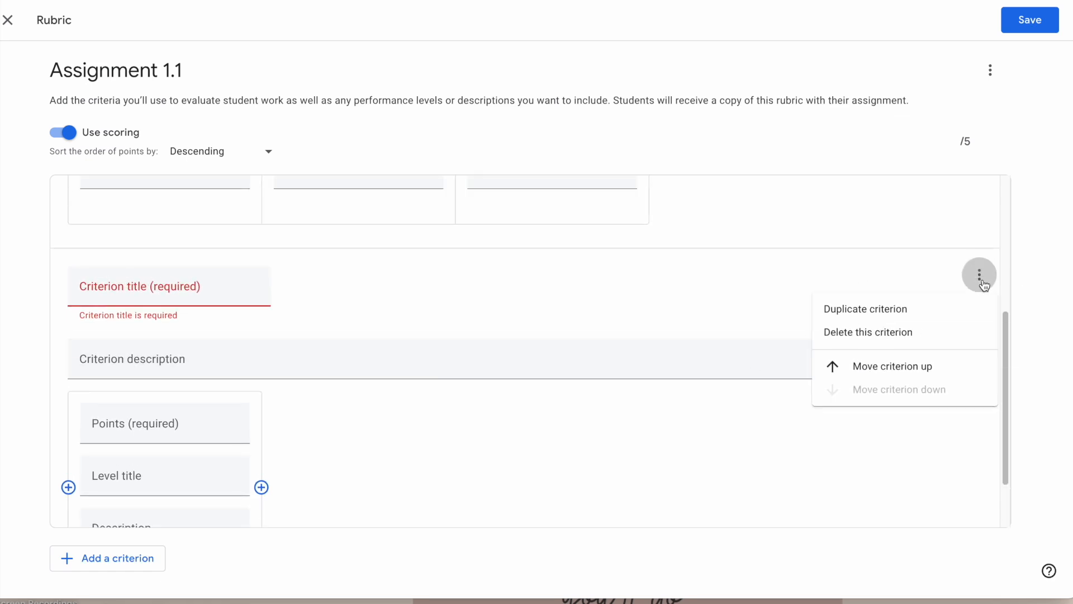
{"action": "left_click", "coordinate": [888, 338]}
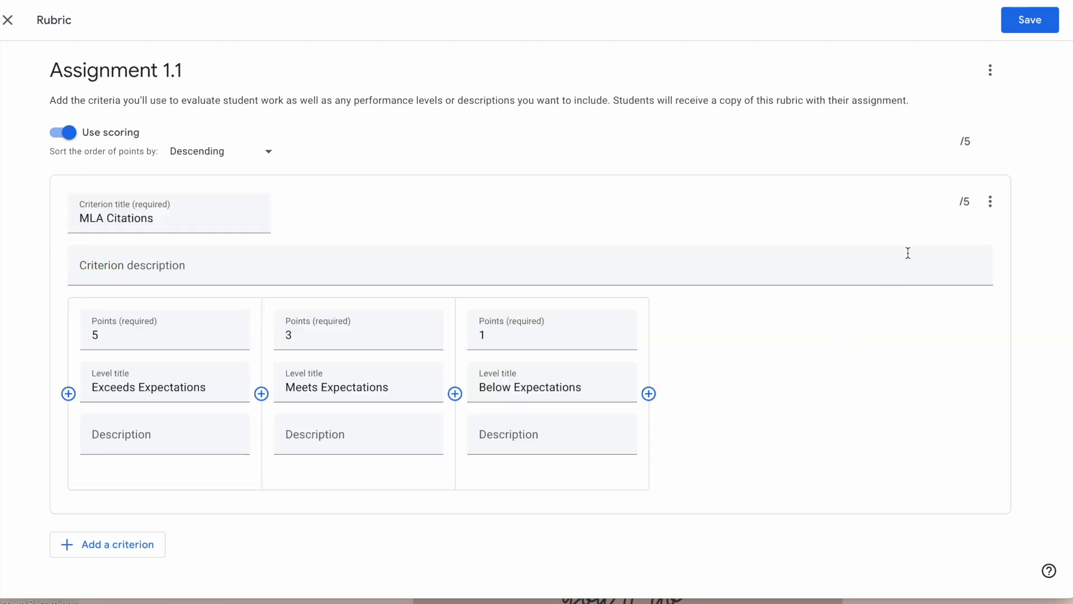
{"action": "left_click", "coordinate": [1034, 24]}
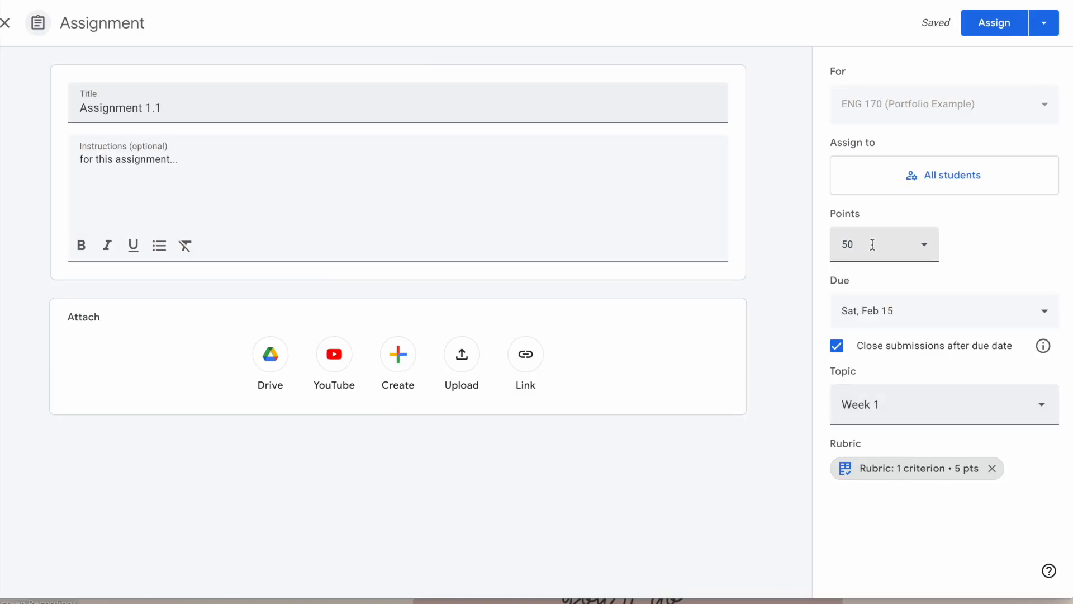
Reopen the saved Assignment 1.1 rubric, check its editable version, and close it without making changes.
{"action": "left_click", "coordinate": [887, 470]}
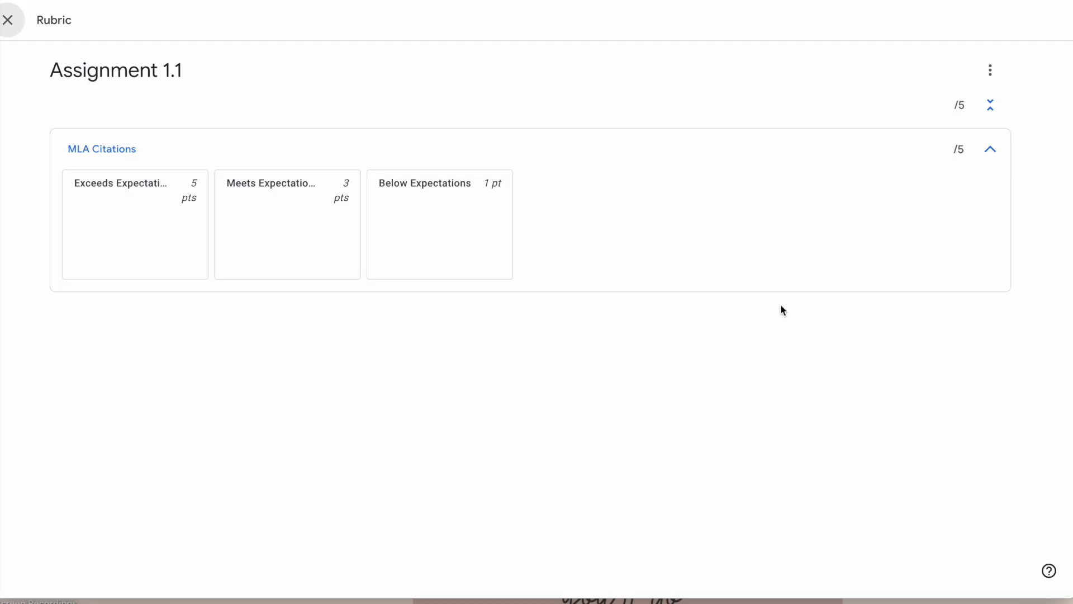
{"action": "left_click", "coordinate": [990, 71]}
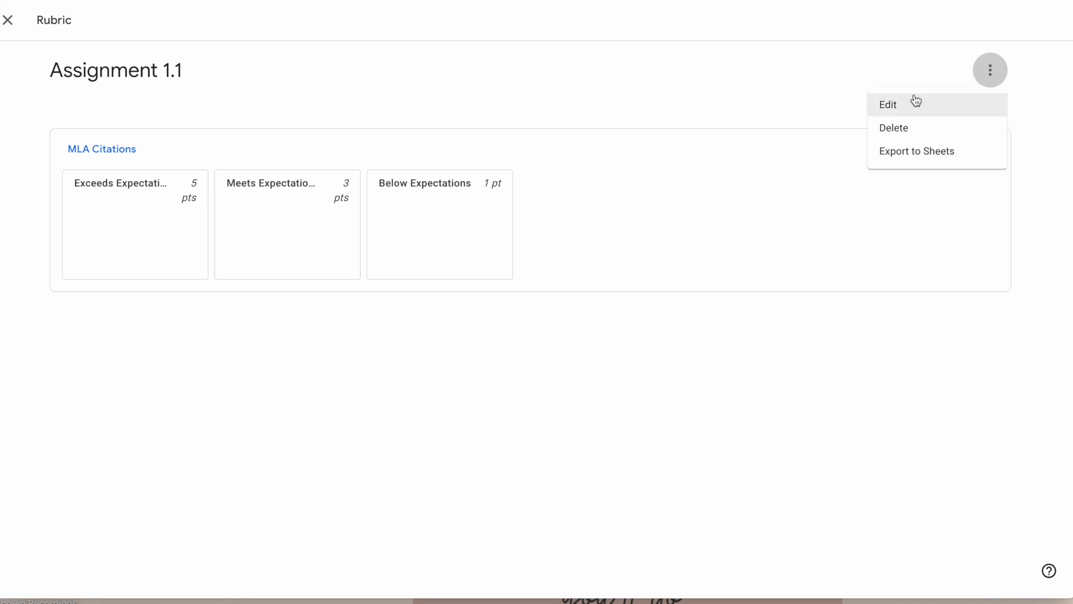
{"action": "left_click", "coordinate": [890, 107]}
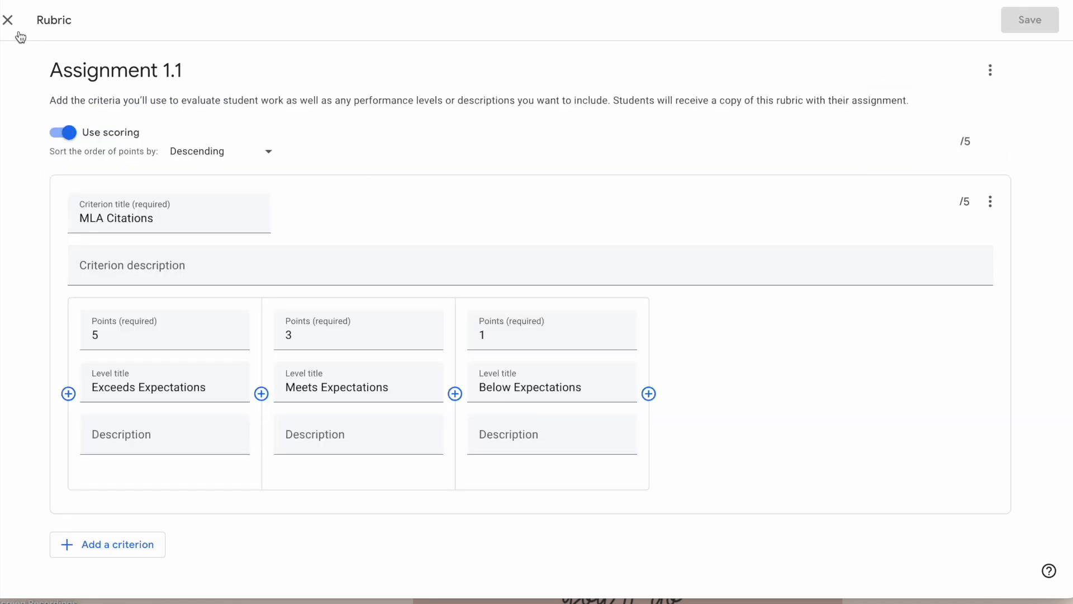
{"action": "left_click", "coordinate": [7, 20]}
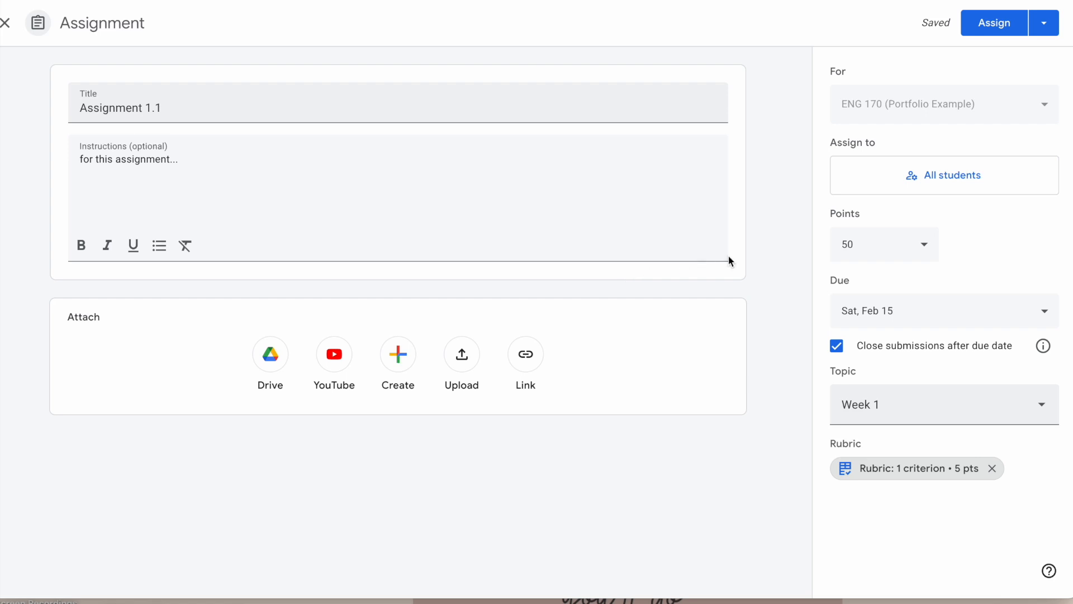
Assign Assignment 1.1 to the class and move it to the end of the Week 1 topic, below Question.
{"action": "left_click", "coordinate": [980, 27]}
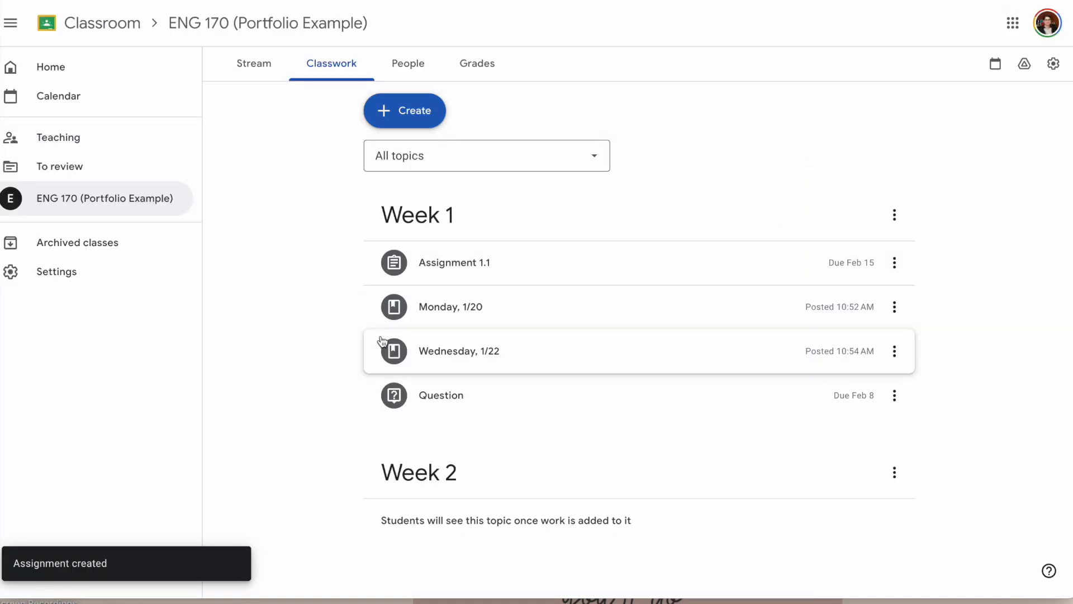
{"action": "left_click", "coordinate": [894, 263]}
{"action": "left_click", "coordinate": [896, 455]}
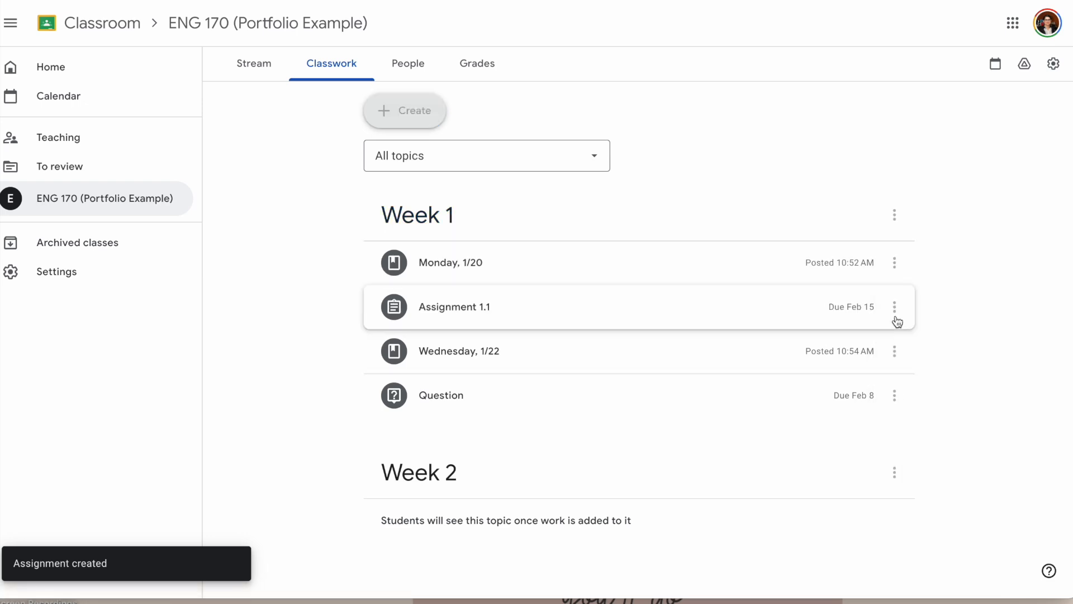
{"action": "left_click", "coordinate": [895, 313]}
{"action": "left_click", "coordinate": [897, 497]}
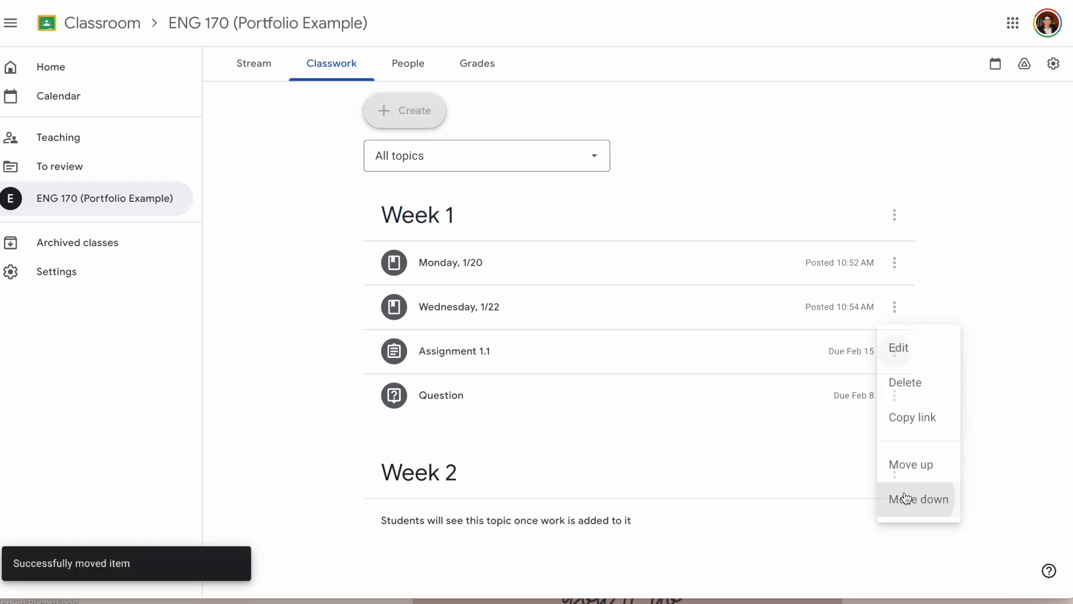
{"action": "left_click", "coordinate": [896, 357]}
{"action": "left_click", "coordinate": [901, 529]}
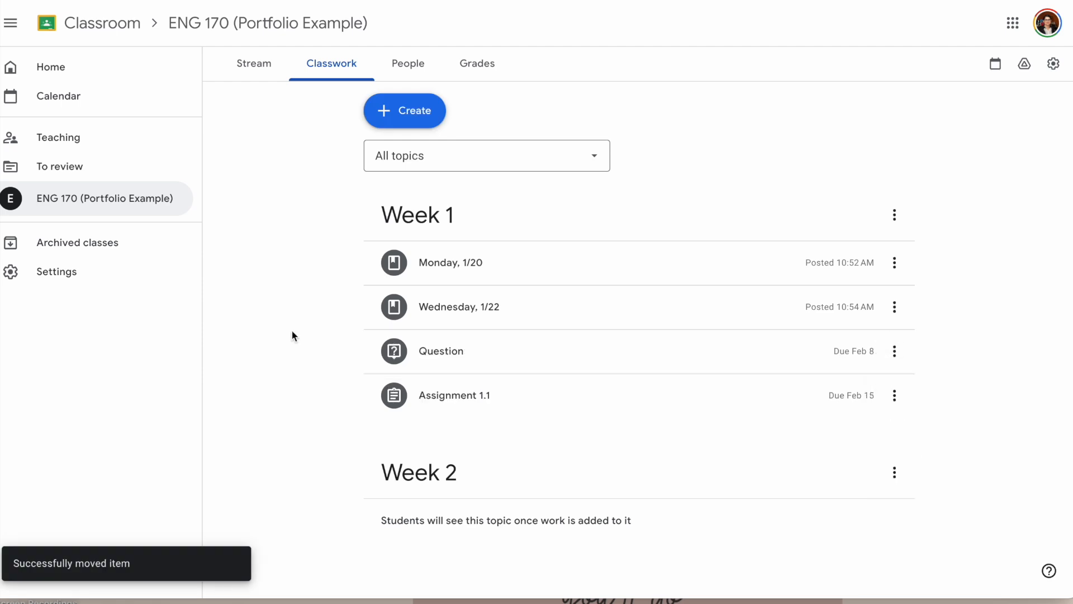
{"action": "left_click", "coordinate": [400, 119]}
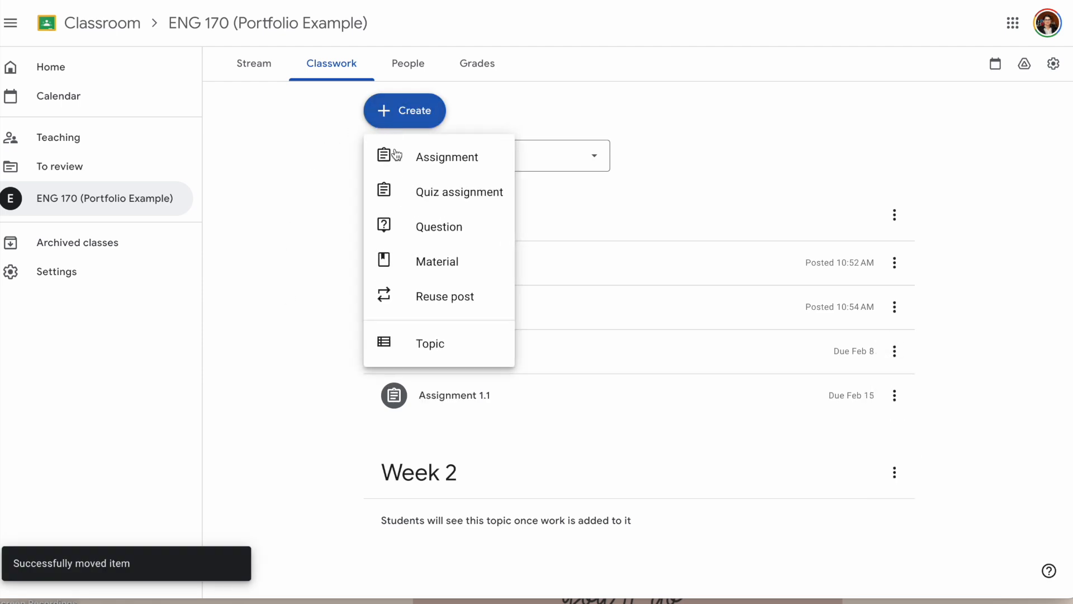
{"action": "left_click", "coordinate": [398, 192]}
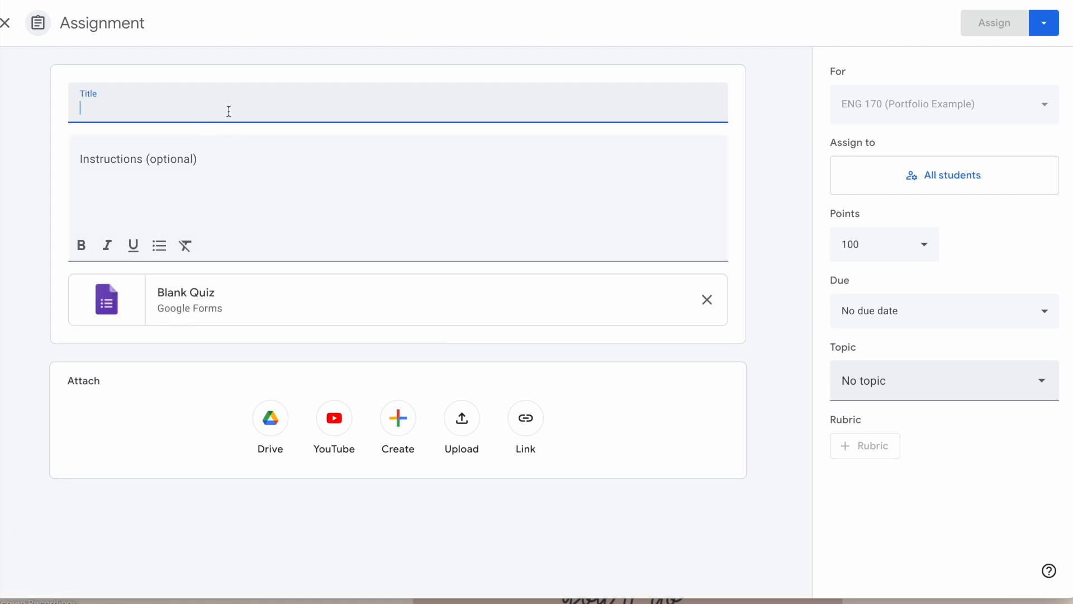
{"action": "left_click", "coordinate": [198, 301]}
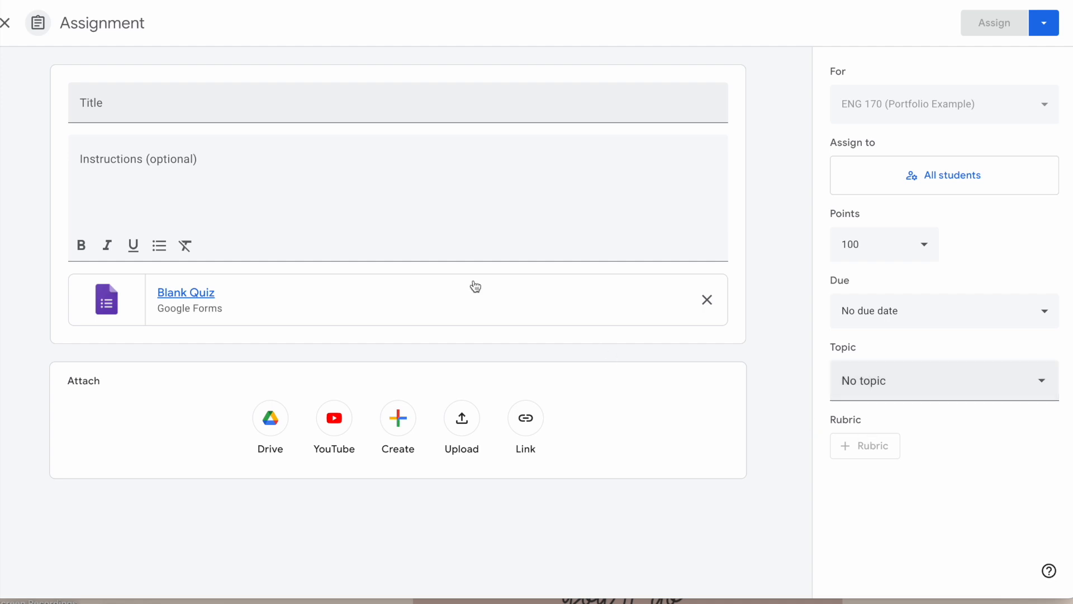
{"action": "left_click", "coordinate": [6, 23]}
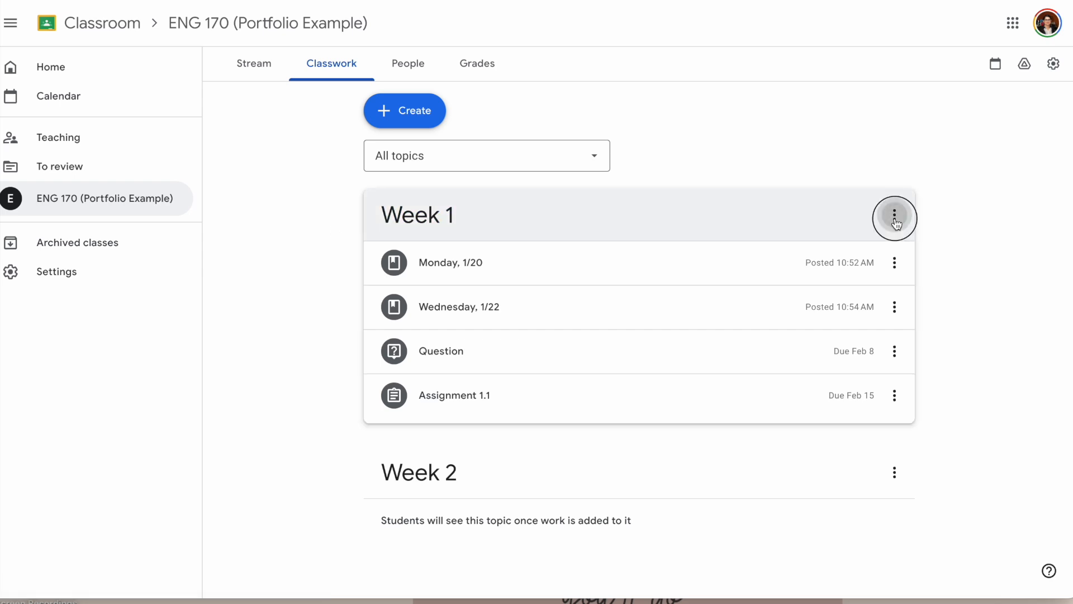
{"action": "left_click", "coordinate": [895, 215]}
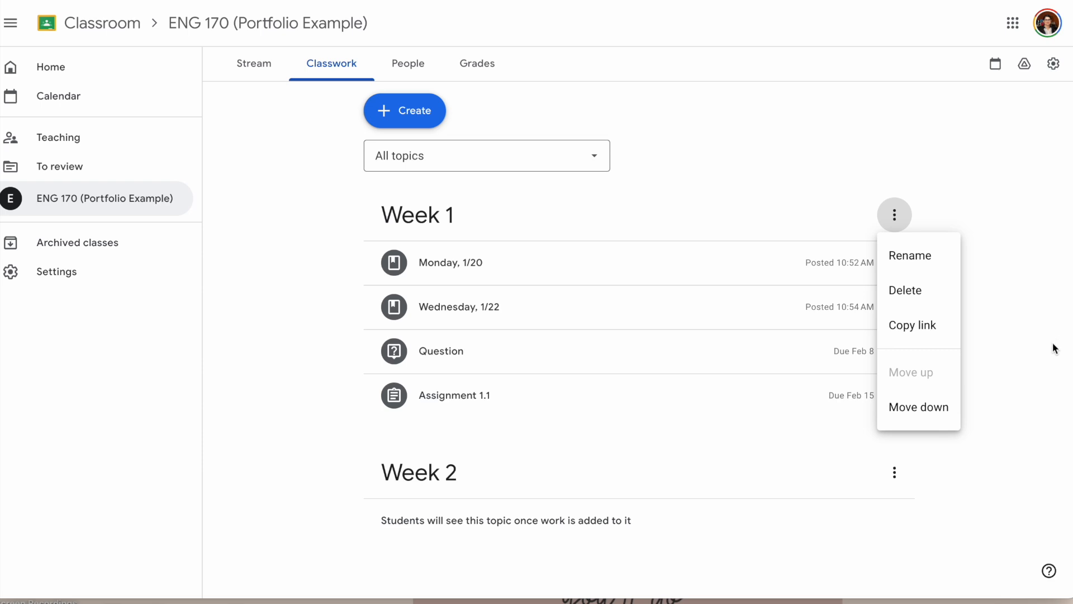
{"action": "left_click", "coordinate": [1028, 350]}
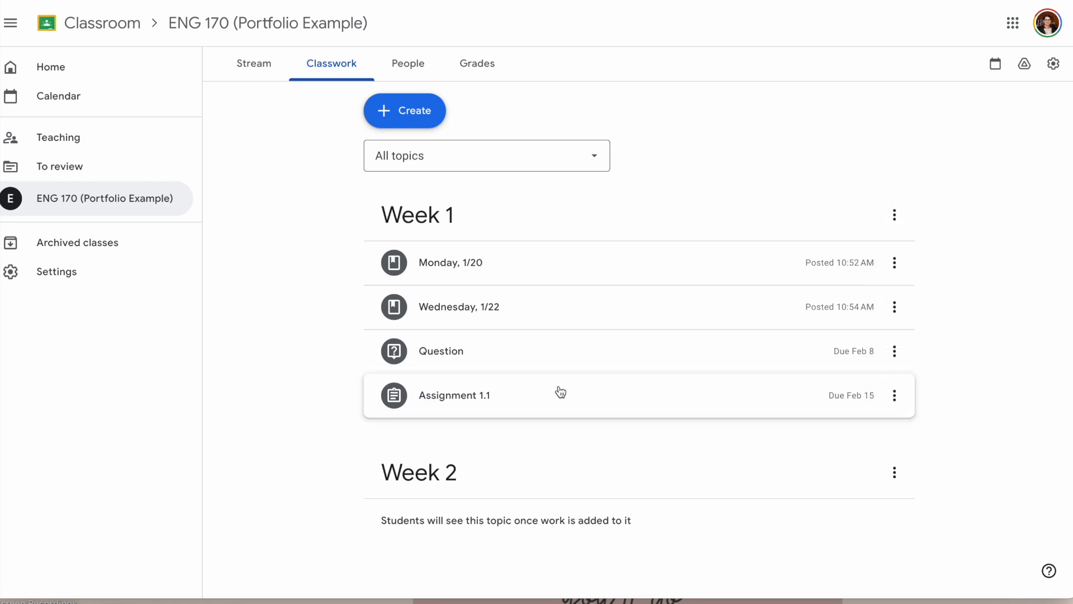
{"action": "left_click", "coordinate": [895, 401]}
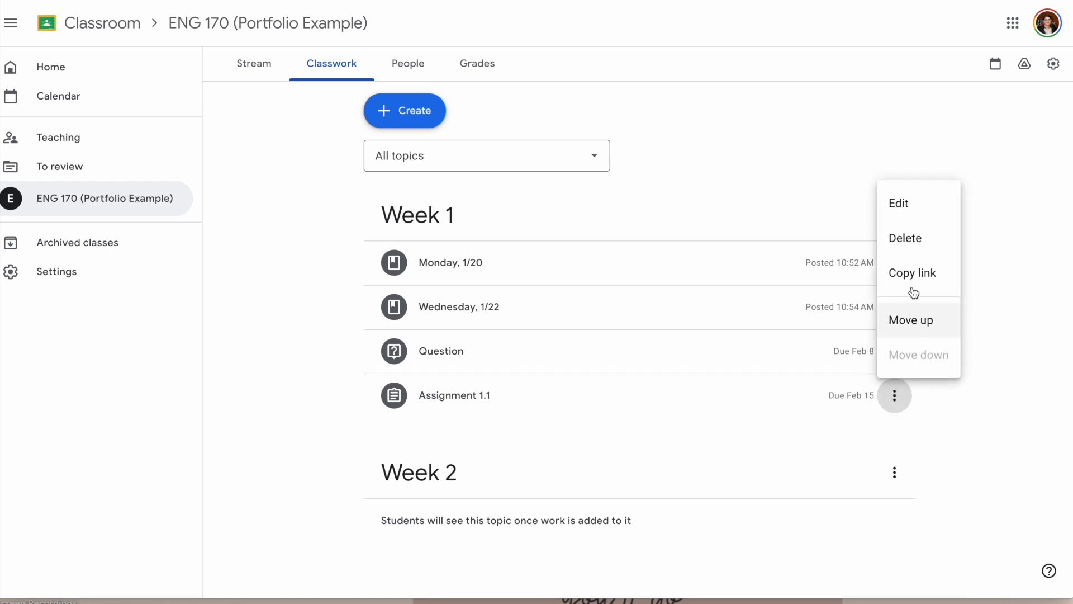
{"action": "left_click", "coordinate": [998, 349]}
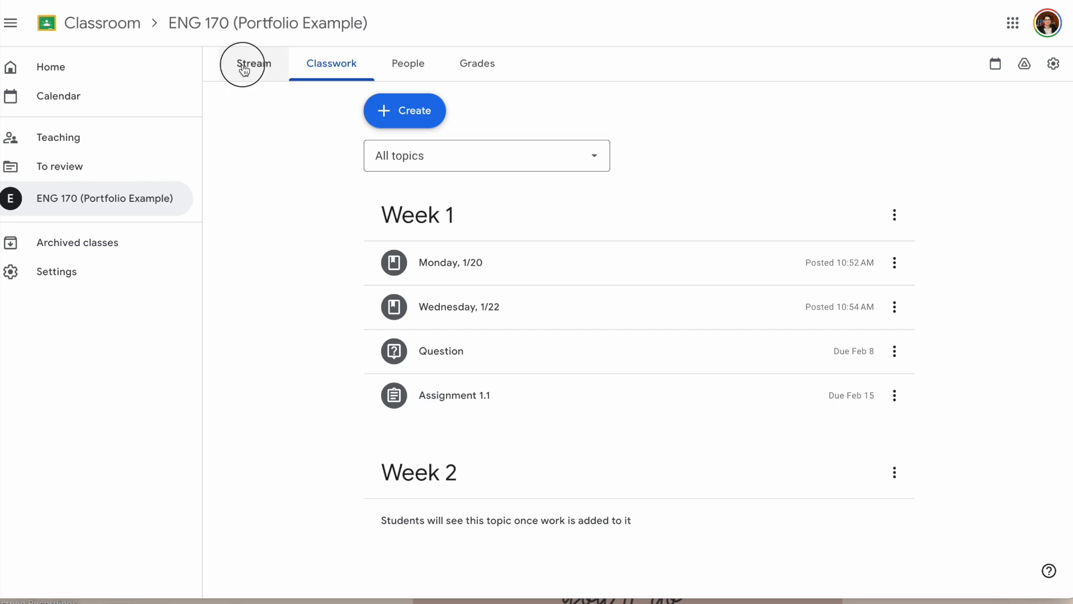
Open the class stream and examine the options available for the Assignment 1.1 and Question posts.
{"action": "left_click", "coordinate": [241, 66]}
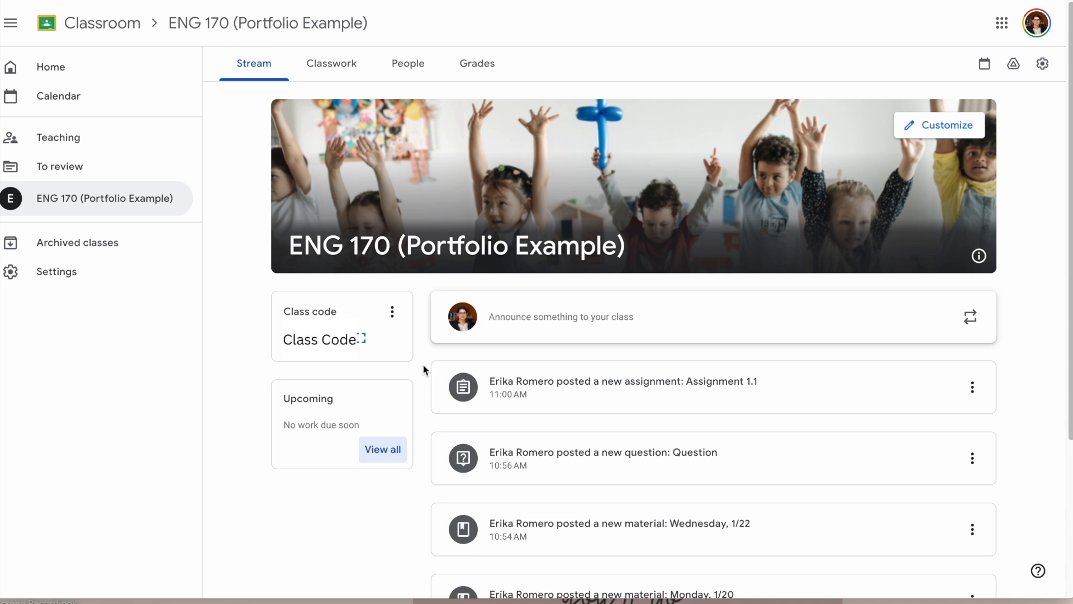
{"action": "left_click", "coordinate": [982, 396]}
{"action": "left_click", "coordinate": [984, 396]}
{"action": "left_click", "coordinate": [973, 455]}
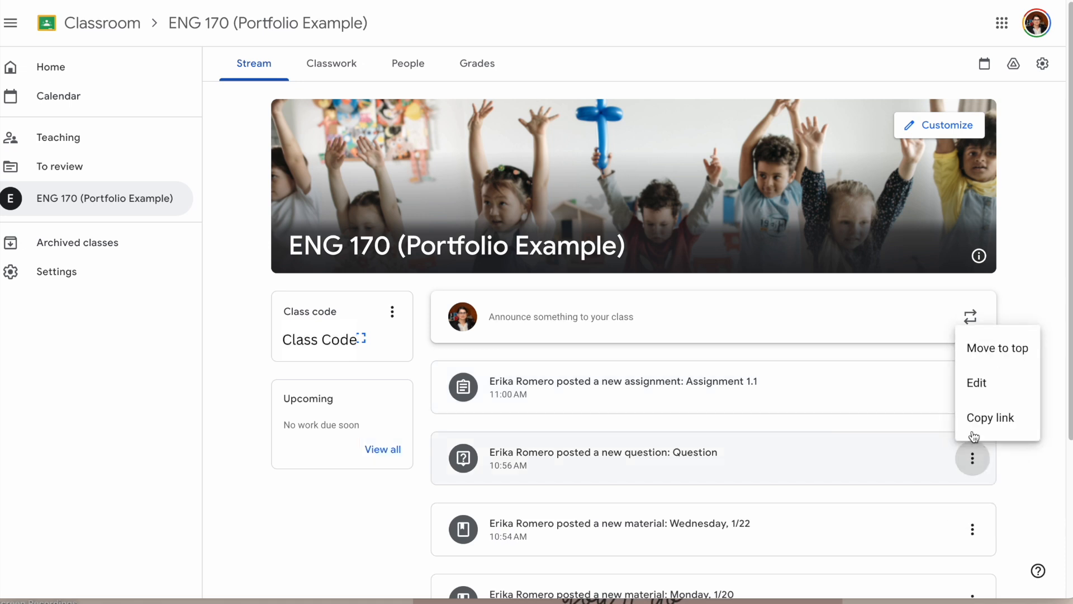
{"action": "left_click", "coordinate": [1030, 479]}
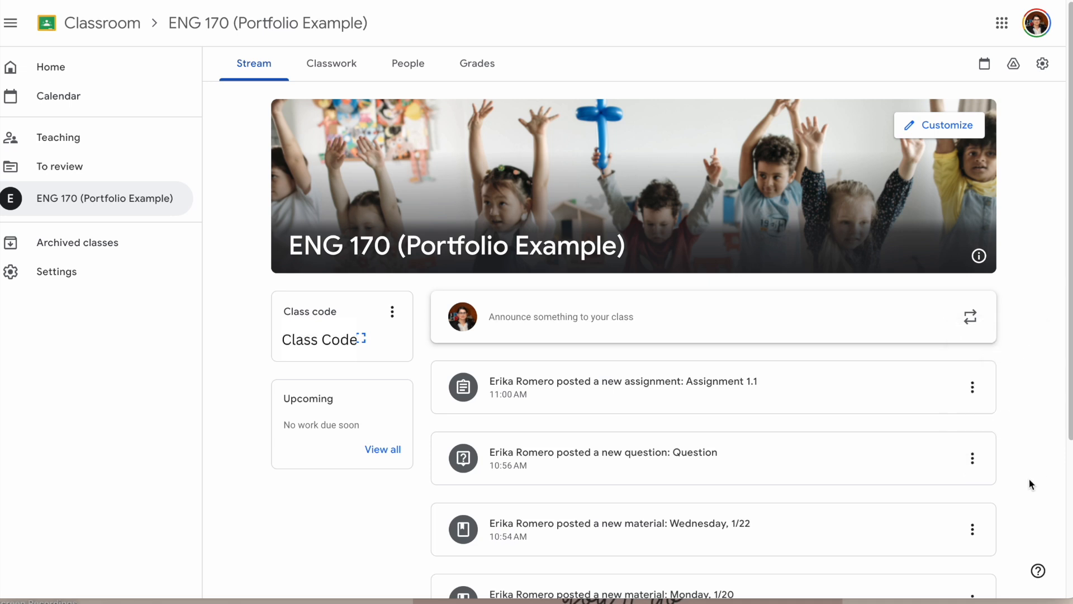